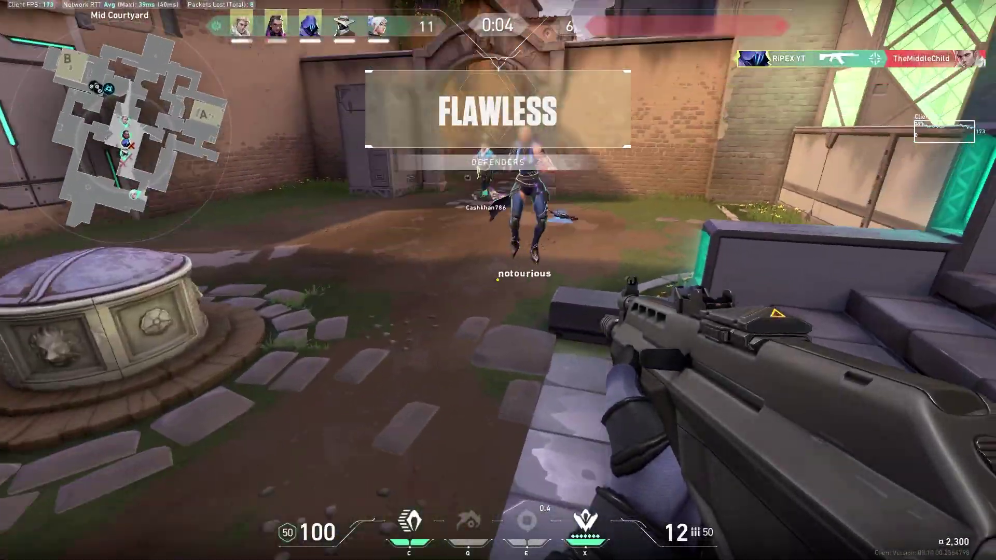
pyautogui.press('Tab')
pyautogui.press('Tab')
pyautogui.press('r')
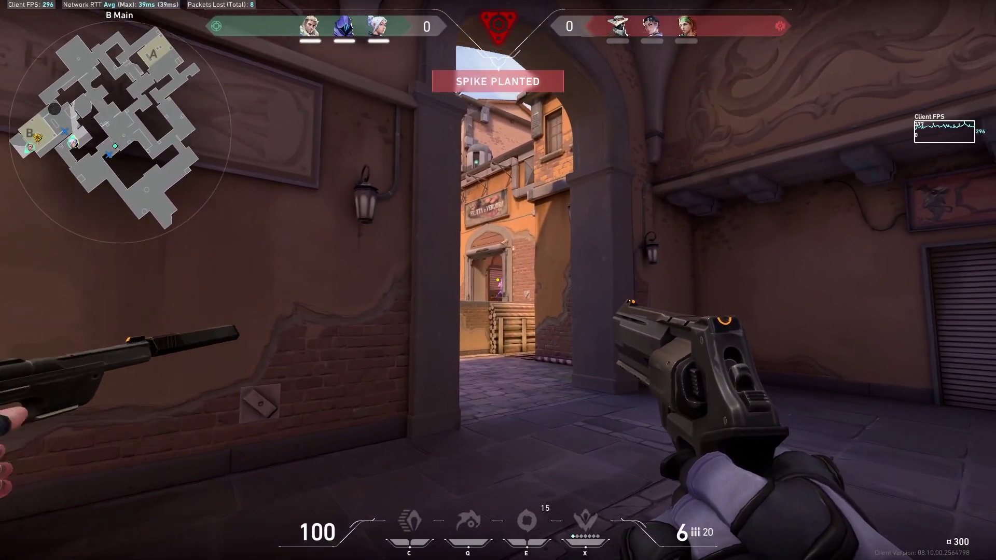
pyautogui.click(498, 280)
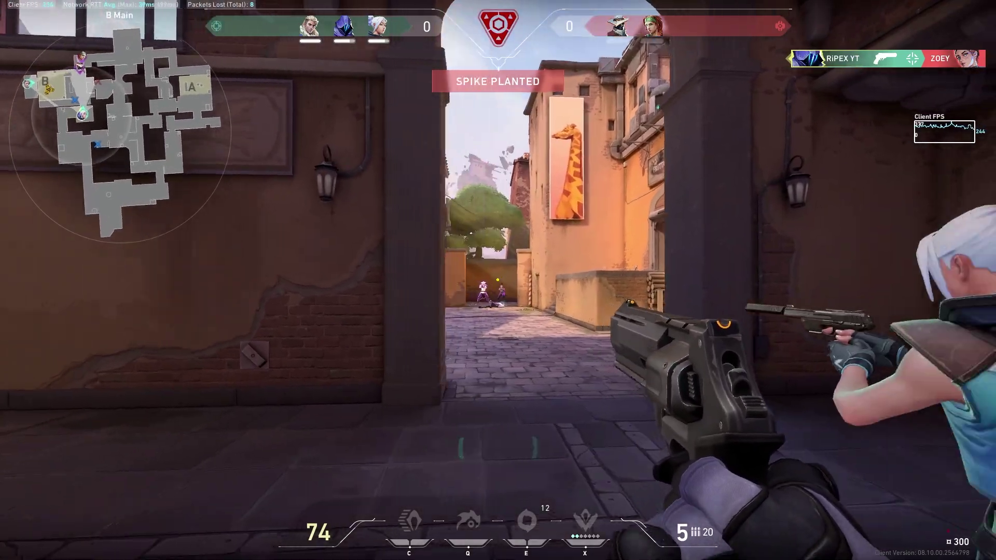
pyautogui.click(498, 280)
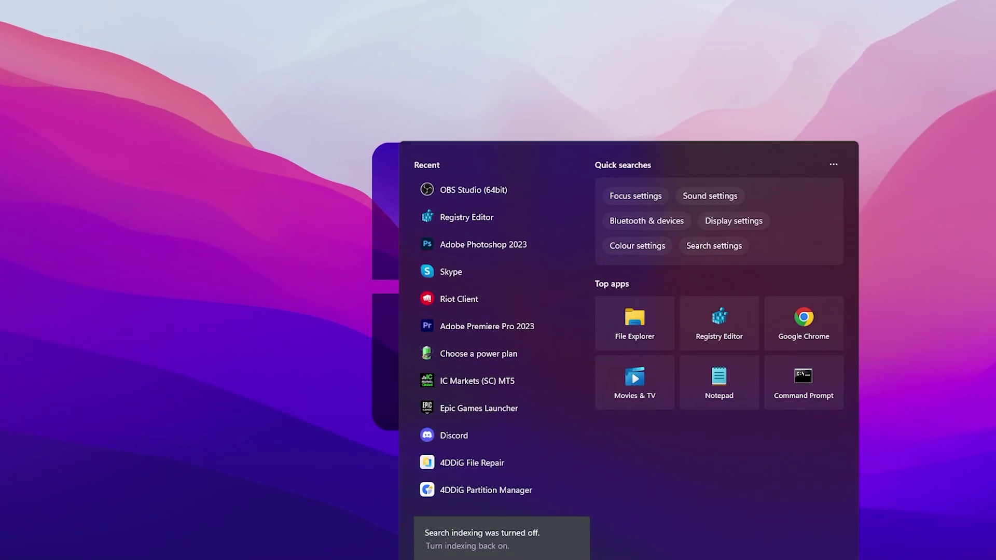
# Step: Search Windows for regedit and open Registry Editor, allowing it to make changes to the device
pyautogui.write('regedit')
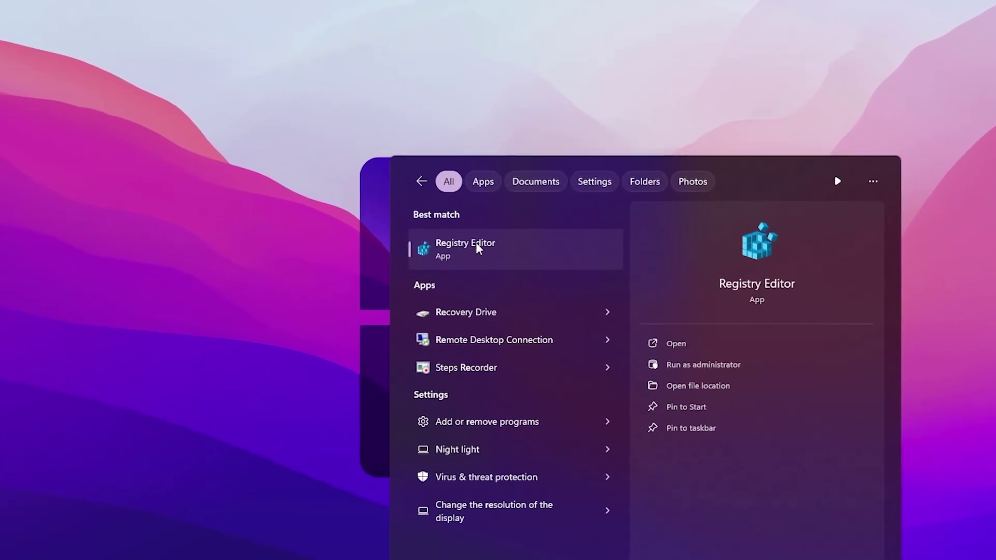
pyautogui.click(469, 249)
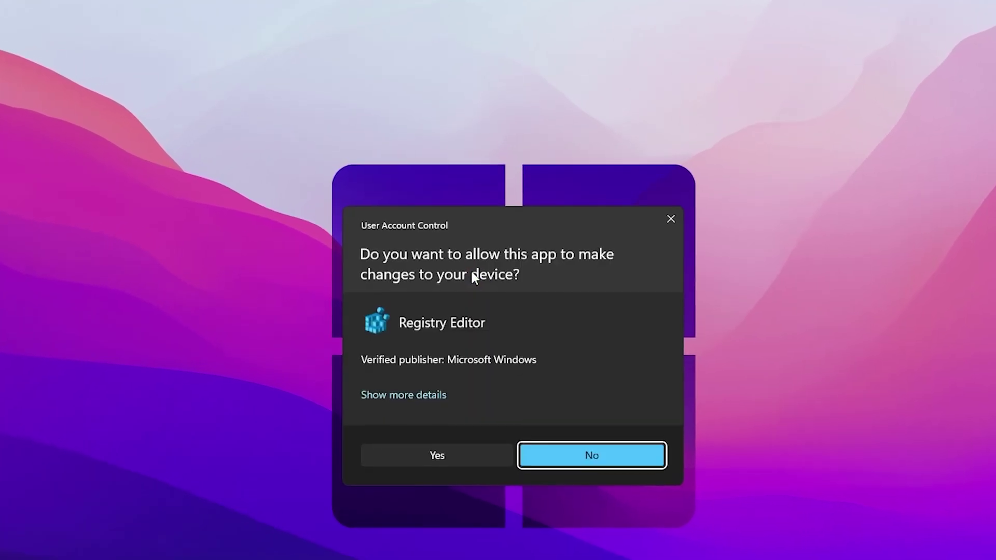
pyautogui.click(441, 459)
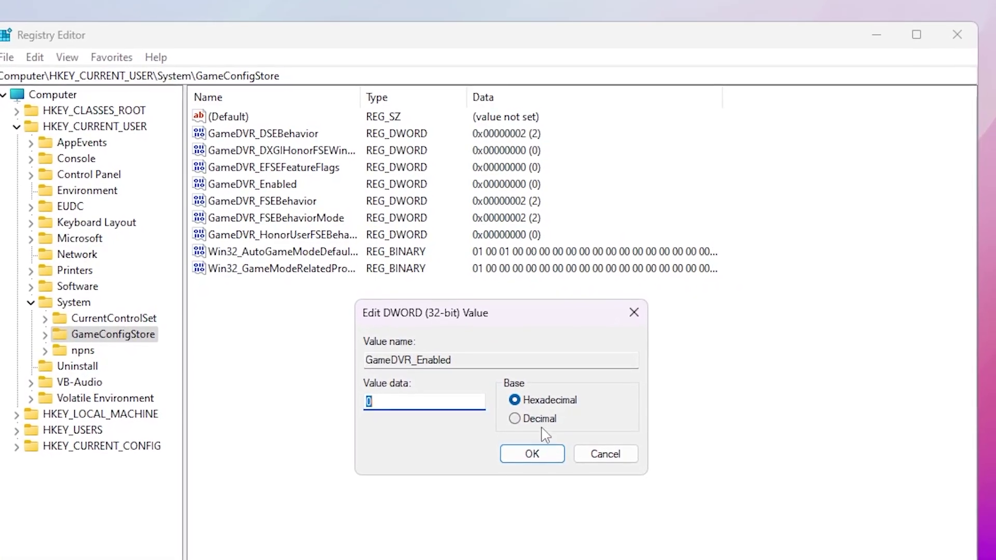
# Step: In HKEY_CURRENT_USER\System\GameConfigStore, confirm GameDVR_Enabled as 0 and both GameDVR_FSEBehavior and GameDVR_FSEBehaviorMode as 2
pyautogui.click(530, 453)
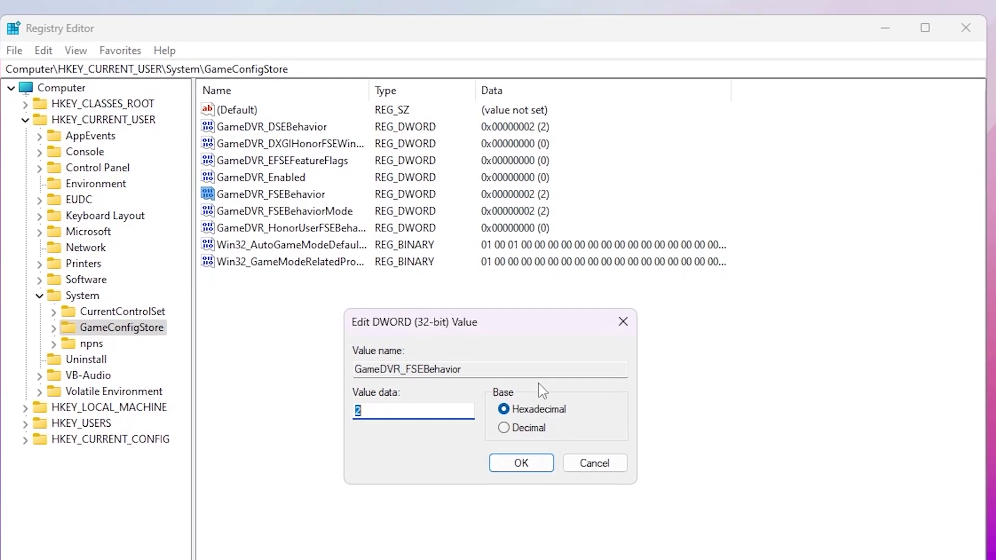
pyautogui.click(509, 469)
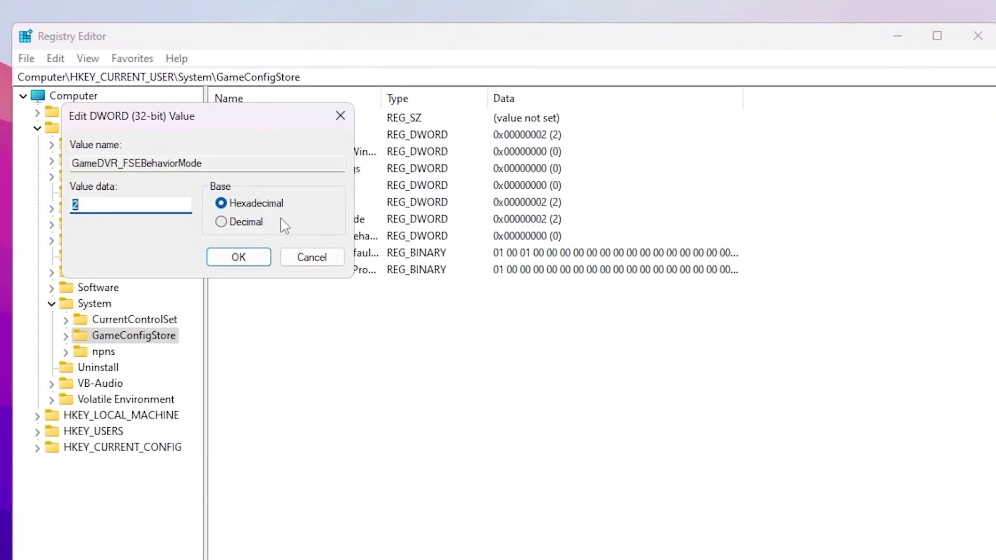
pyautogui.moveTo(168, 122); pyautogui.dragTo(470, 403)
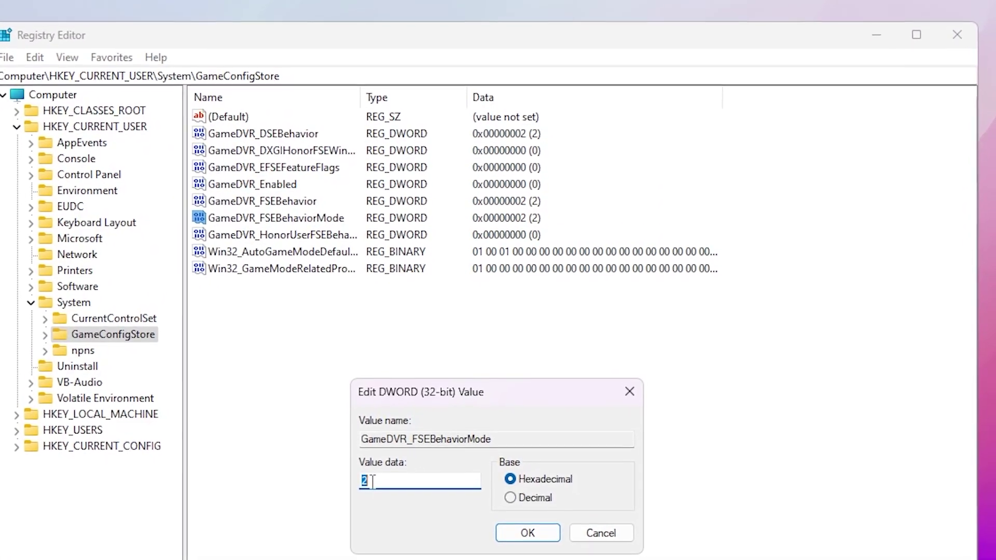
pyautogui.click(528, 536)
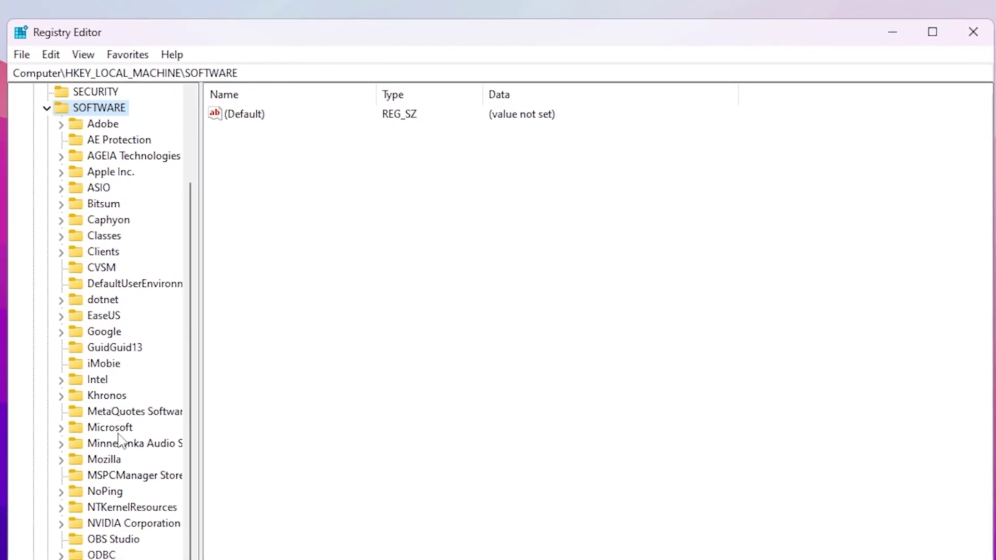
# Step: Expand the Microsoft key under HKEY_LOCAL_MACHINE\SOFTWARE and select its PolicyManager subkey
pyautogui.click(73, 424)
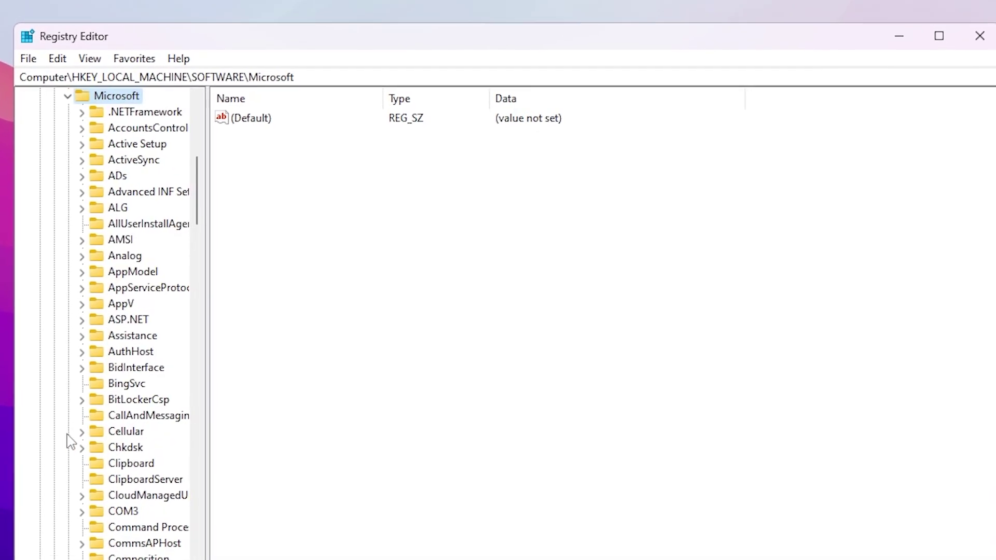
pyautogui.scroll(-2, 130, 247)
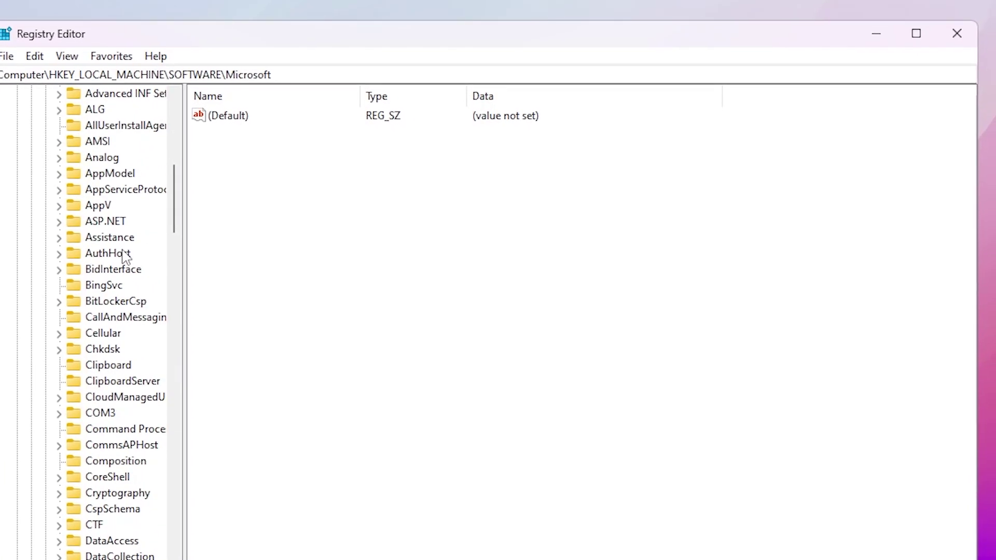
pyautogui.scroll(-4, 124, 259)
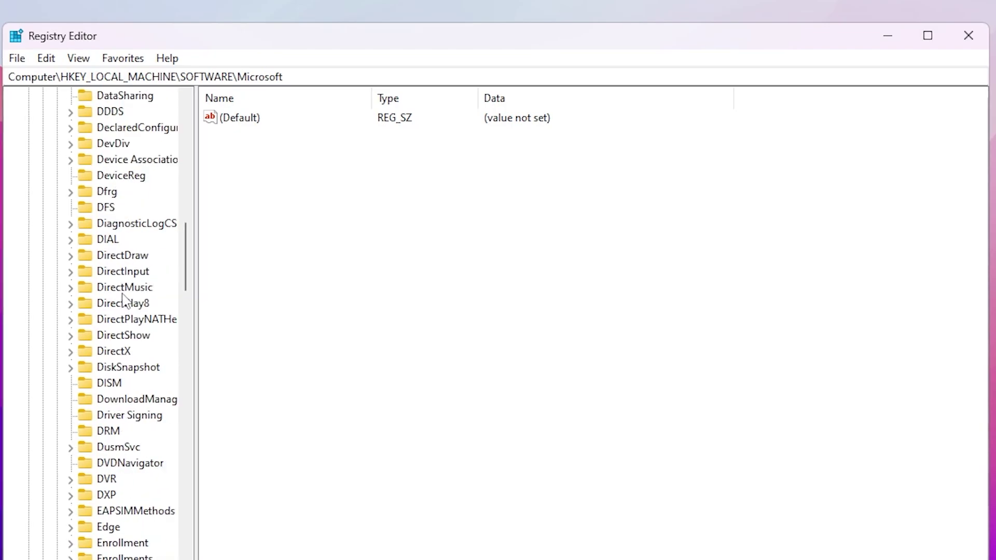
pyautogui.scroll(-9, 125, 301)
pyautogui.scroll(-13, 143, 324)
pyautogui.scroll(-4, 118, 330)
pyautogui.scroll(-1, 133, 418)
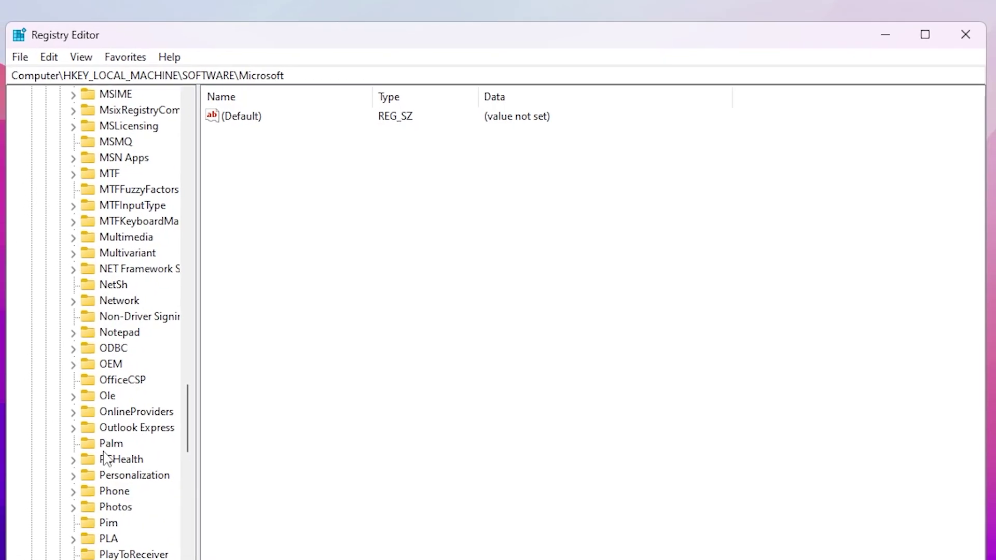
pyautogui.scroll(-1, 103, 487)
pyautogui.click(116, 517)
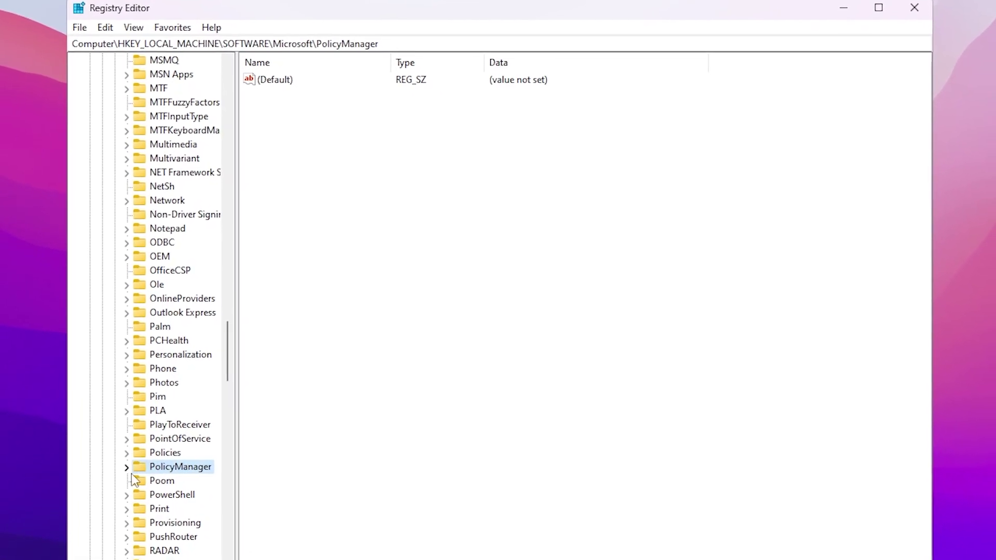
# Step: Expand the PolicyManager key and its default subkey
pyautogui.click(140, 475)
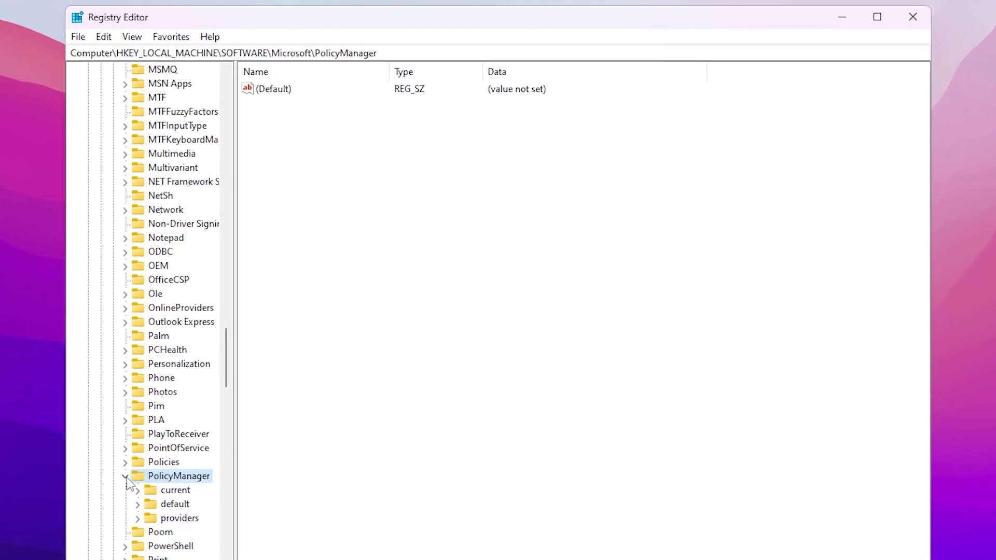
pyautogui.click(177, 502)
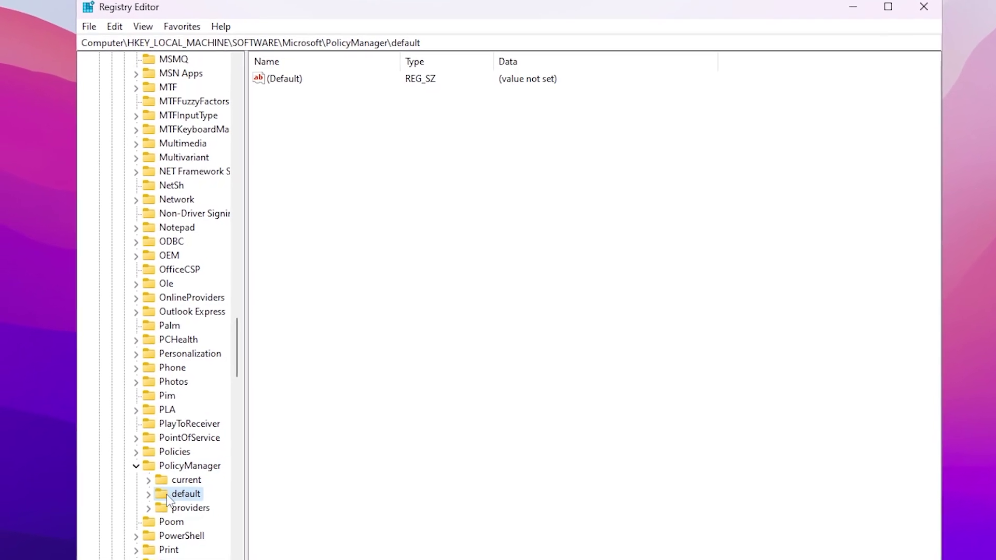
pyautogui.click(141, 502)
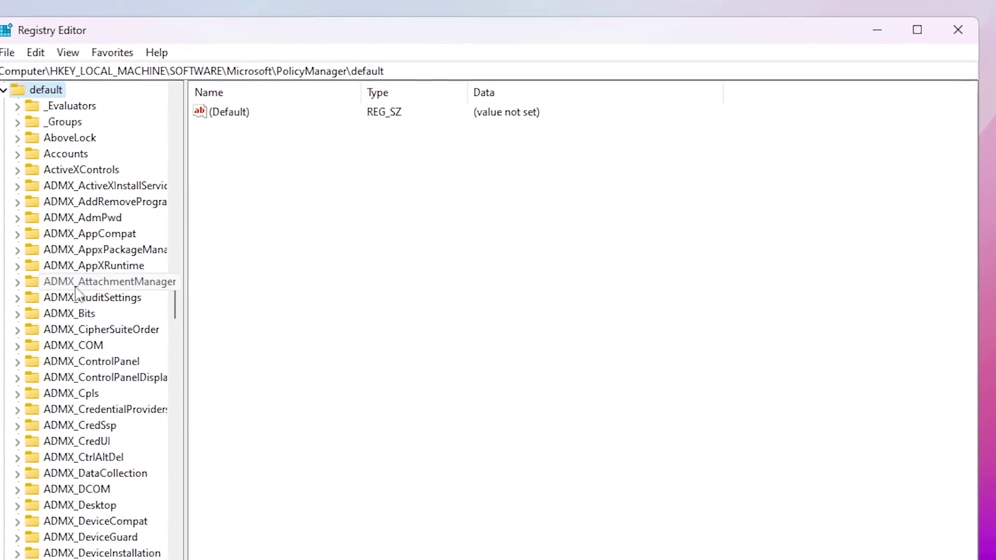
# Step: Find the ApplicationManagement key under PolicyManager\default and expand it
pyautogui.scroll(3, 88, 293)
pyautogui.scroll(-20, 98, 329)
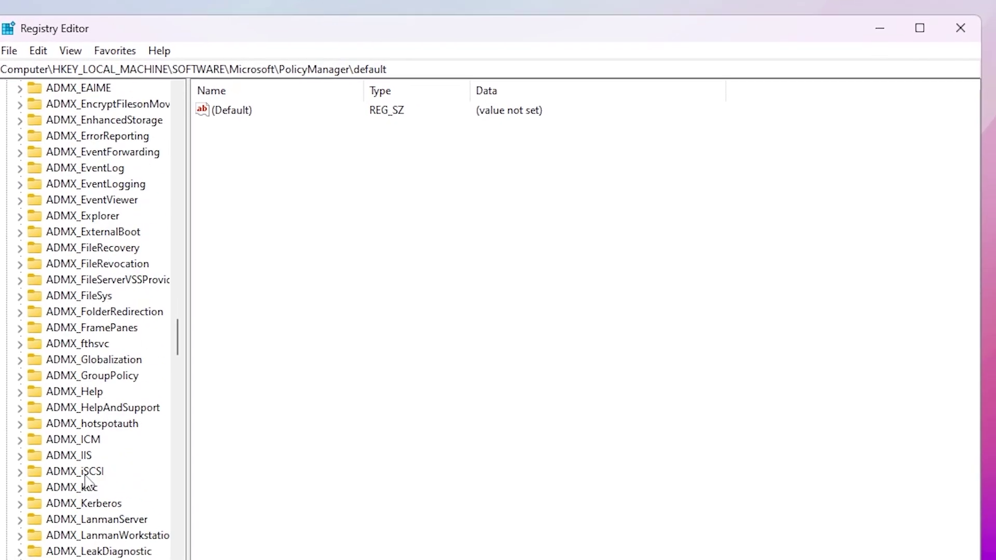
pyautogui.scroll(-10, 91, 498)
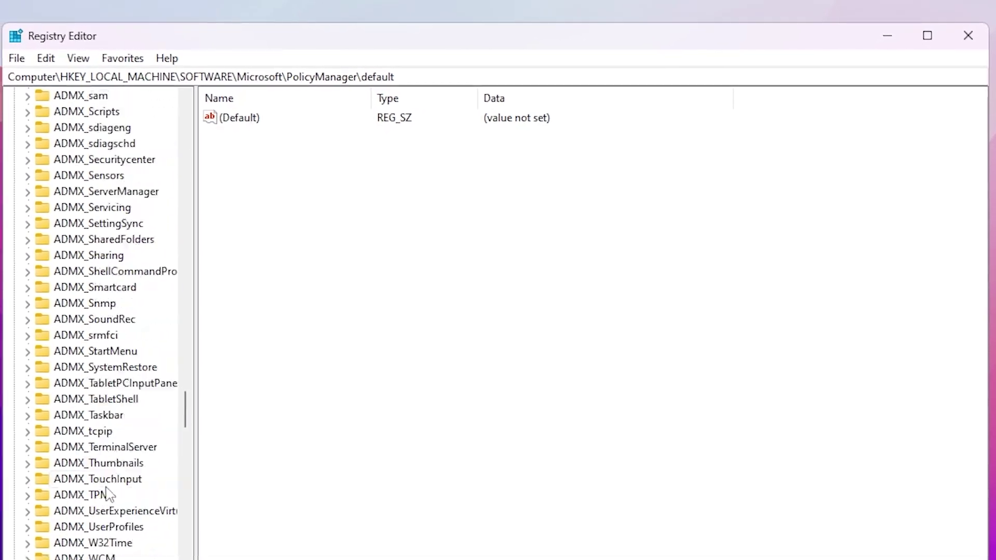
pyautogui.scroll(-3, 108, 493)
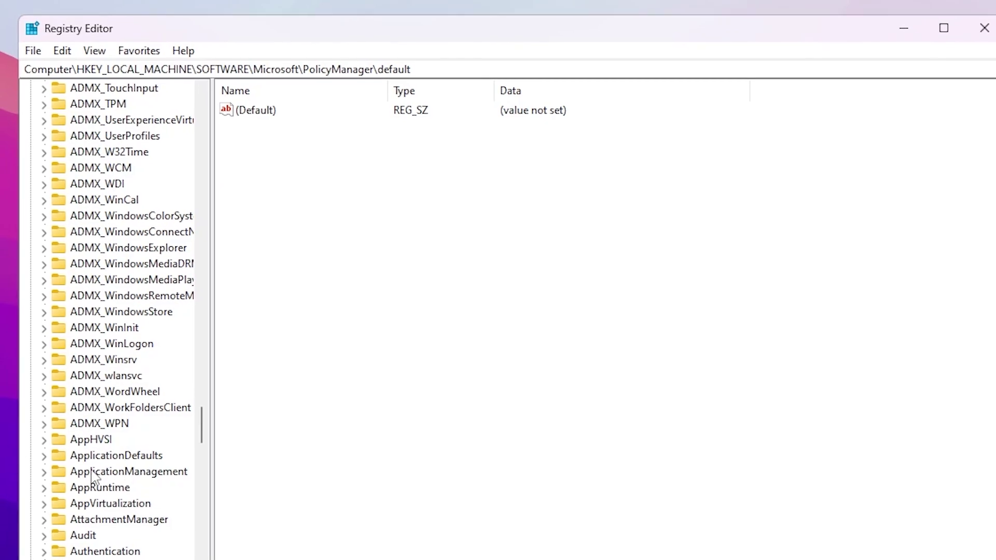
pyautogui.click(93, 477)
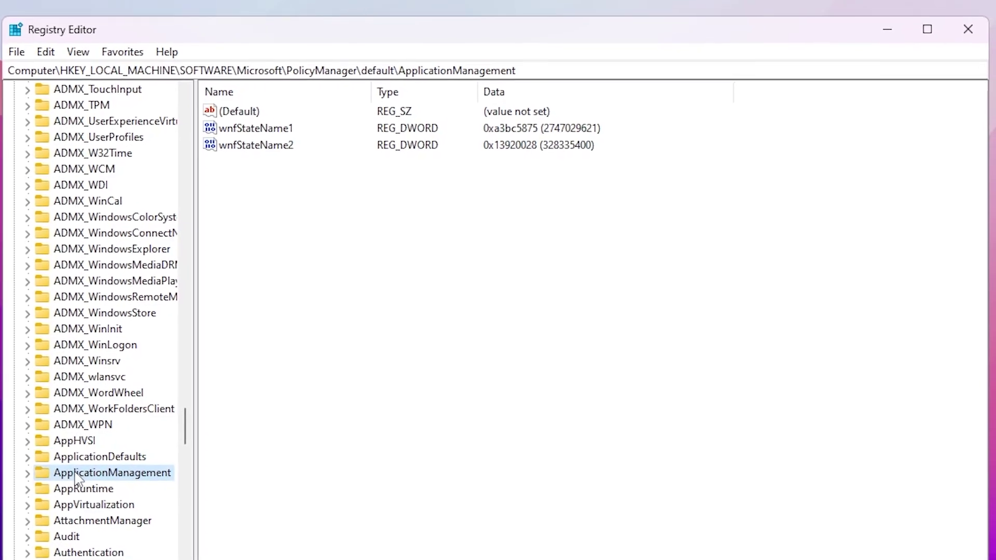
pyautogui.click(20, 474)
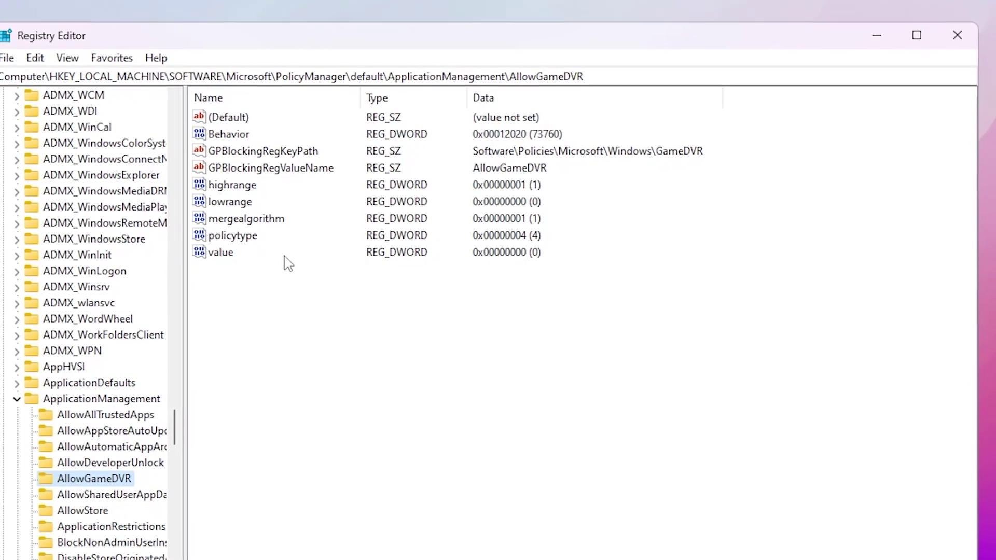
# Step: Set the DWORD named value in the AllowGameDVR key to 0 and close Registry Editor
pyautogui.doubleClick(239, 257)
pyautogui.moveTo(123, 116); pyautogui.dragTo(481, 309)
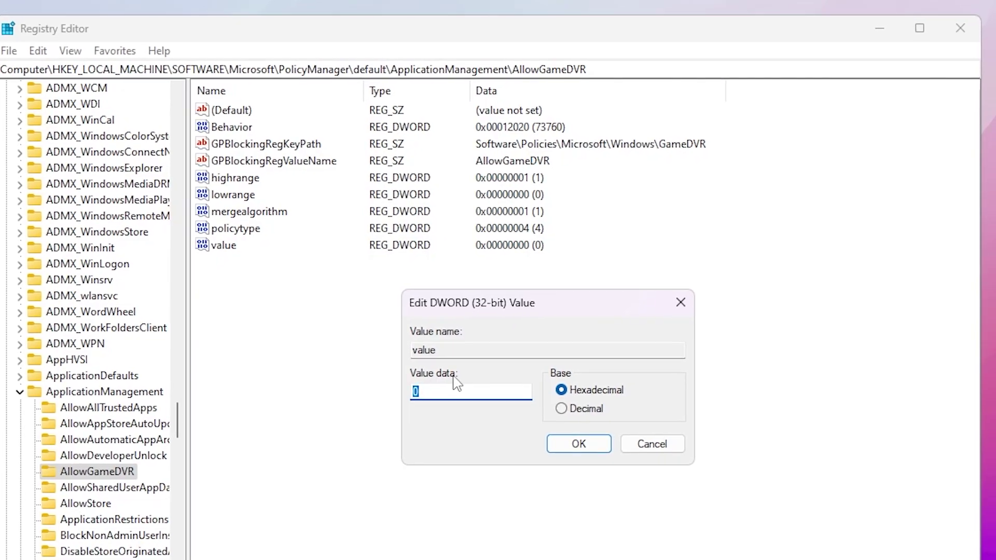
pyautogui.write('0')
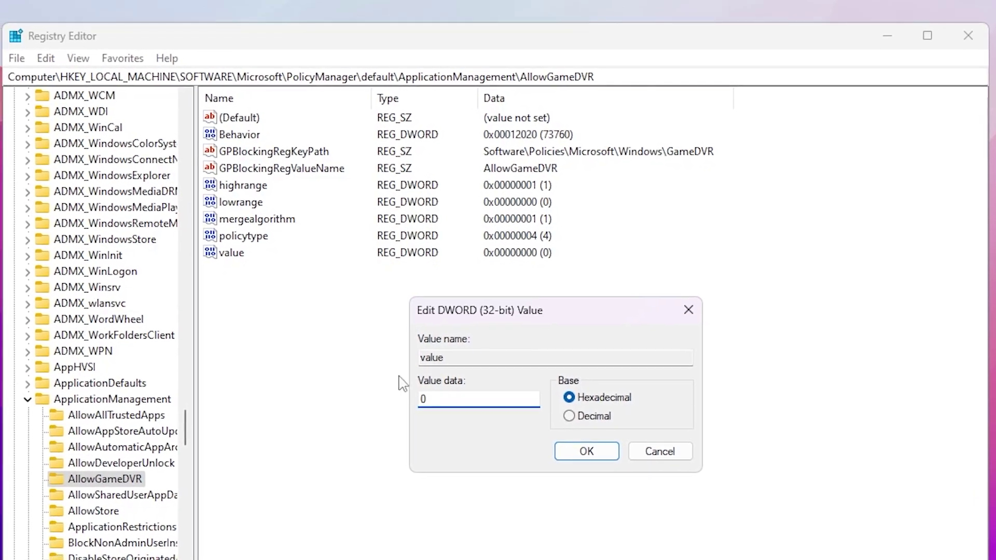
pyautogui.click(588, 449)
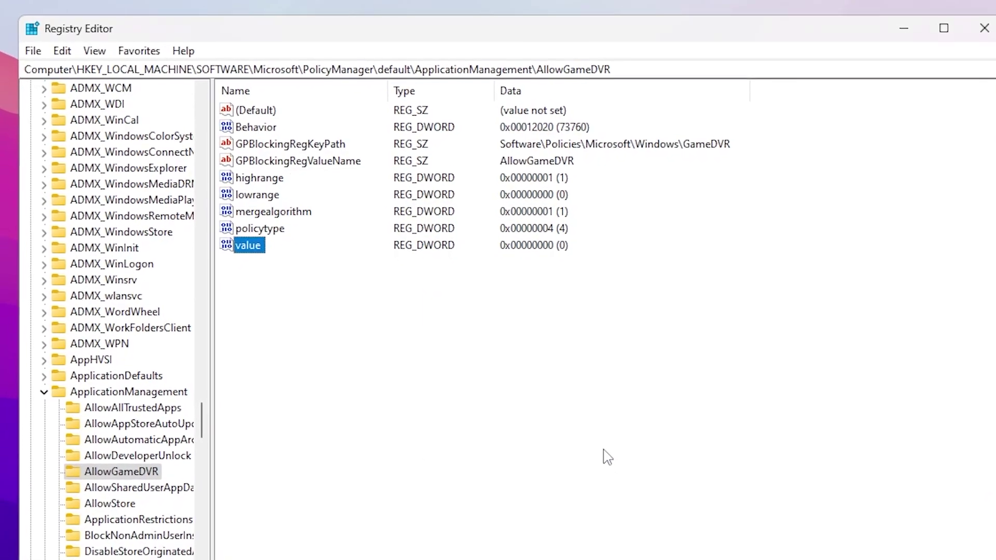
pyautogui.click(972, 33)
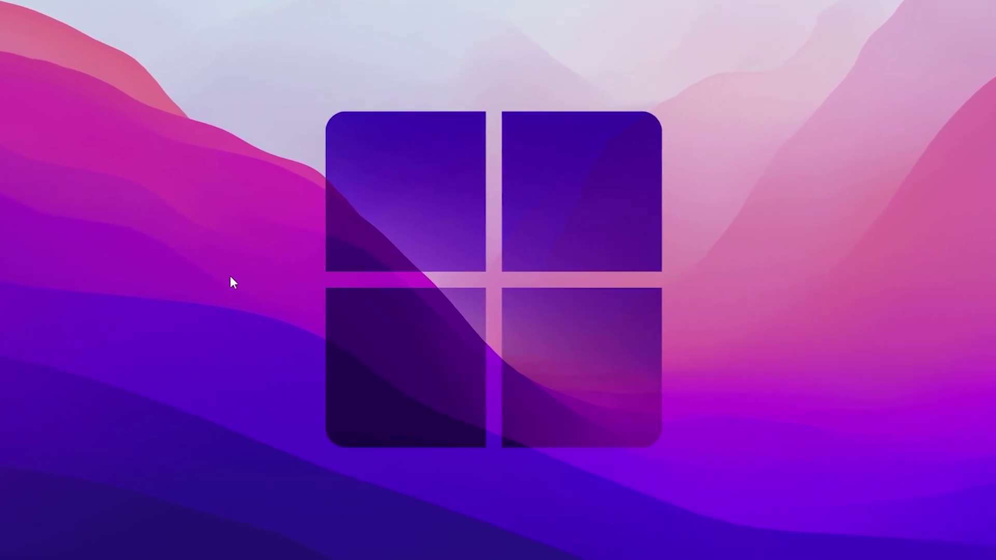
# Step: Run msconfig to open System Configuration and enable loading startup items under Selective startup
pyautogui.press('super+r')
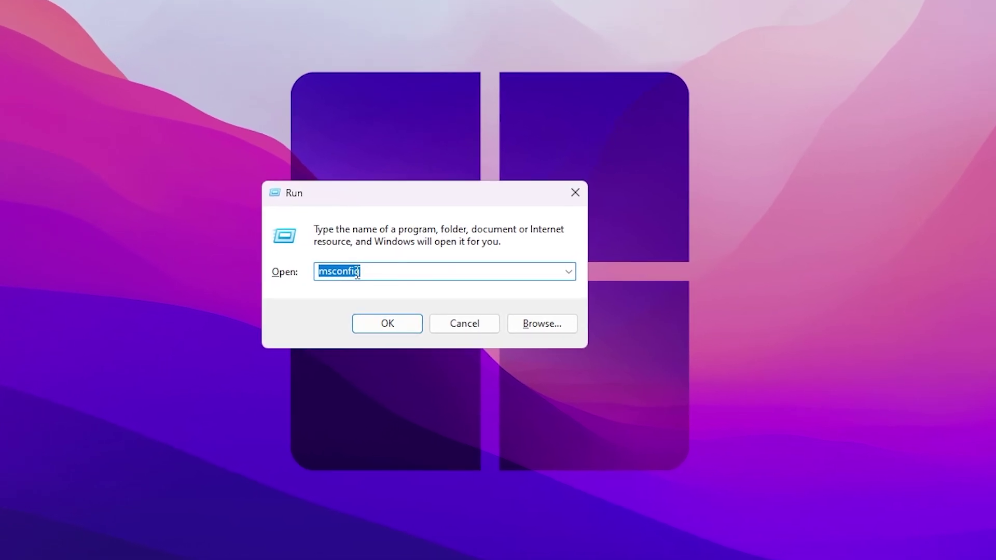
pyautogui.click(385, 325)
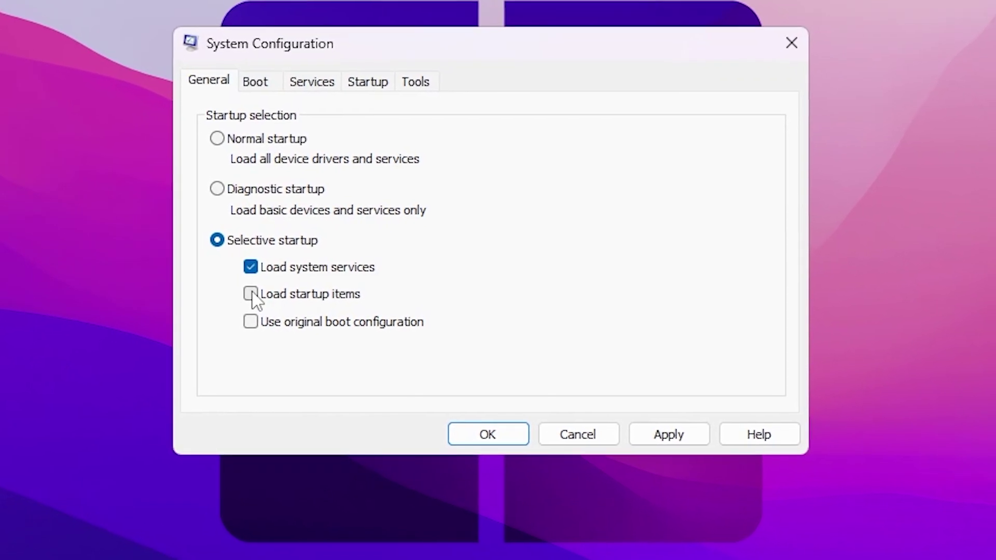
pyautogui.click(252, 295)
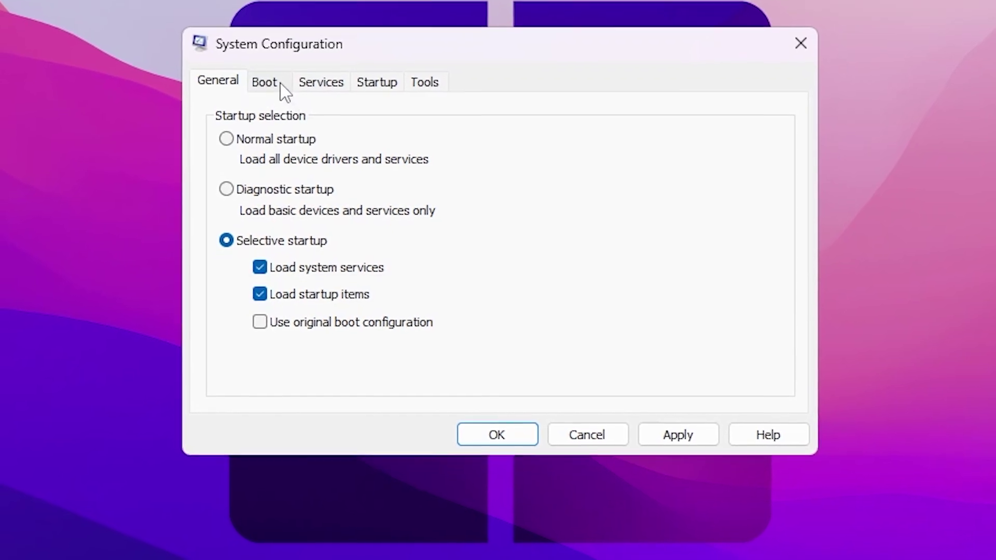
# Step: In the advanced boot options for Windows 11, set the number of processors to 16
pyautogui.click(263, 89)
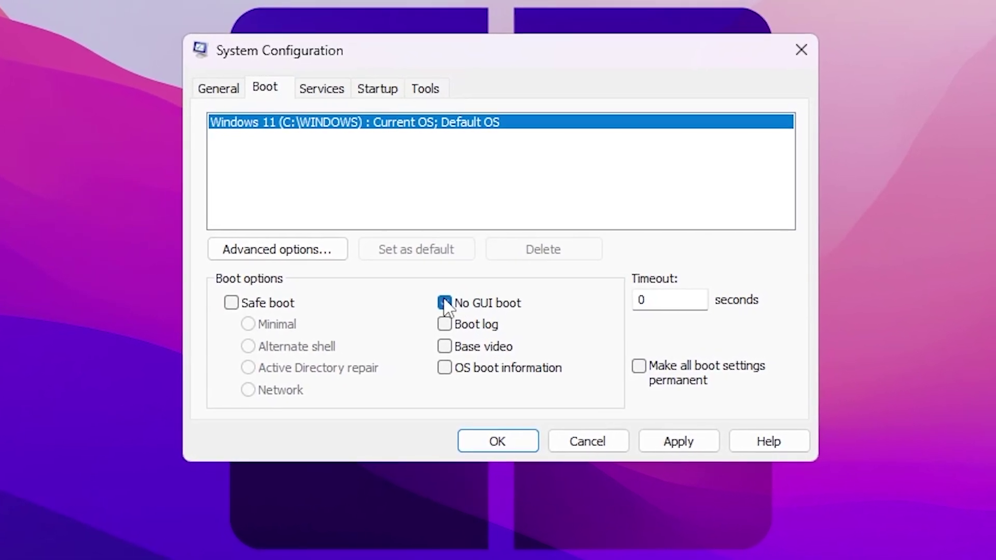
pyautogui.click(267, 245)
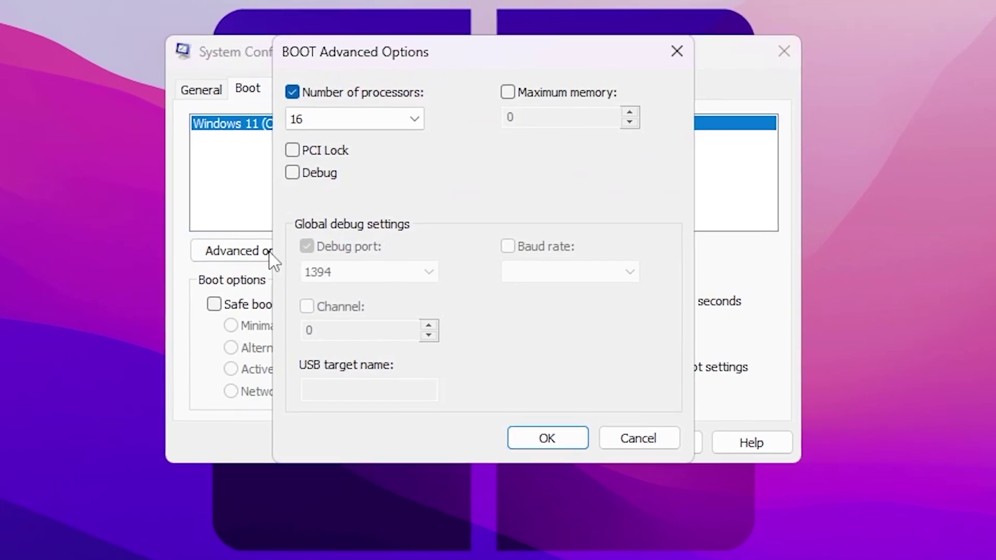
pyautogui.click(435, 122)
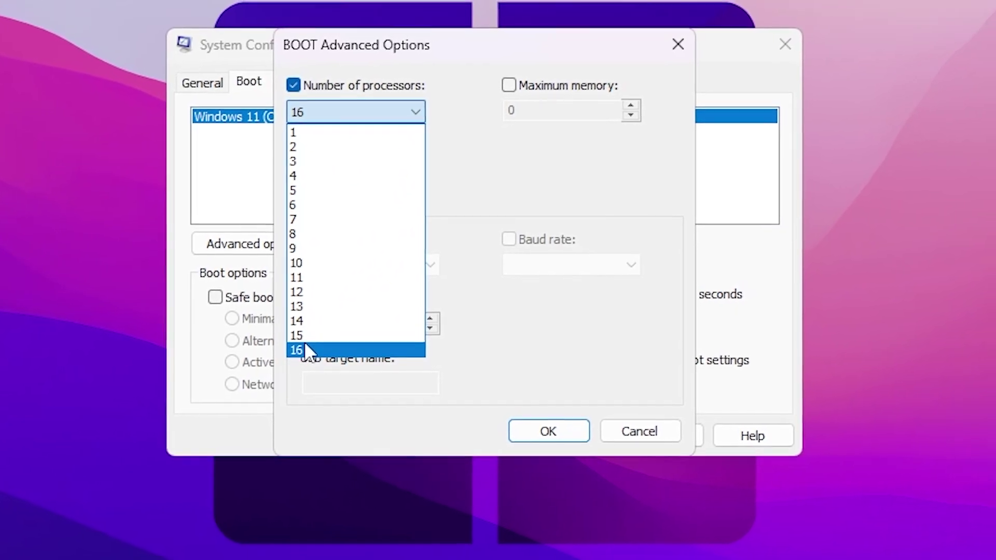
pyautogui.click(314, 353)
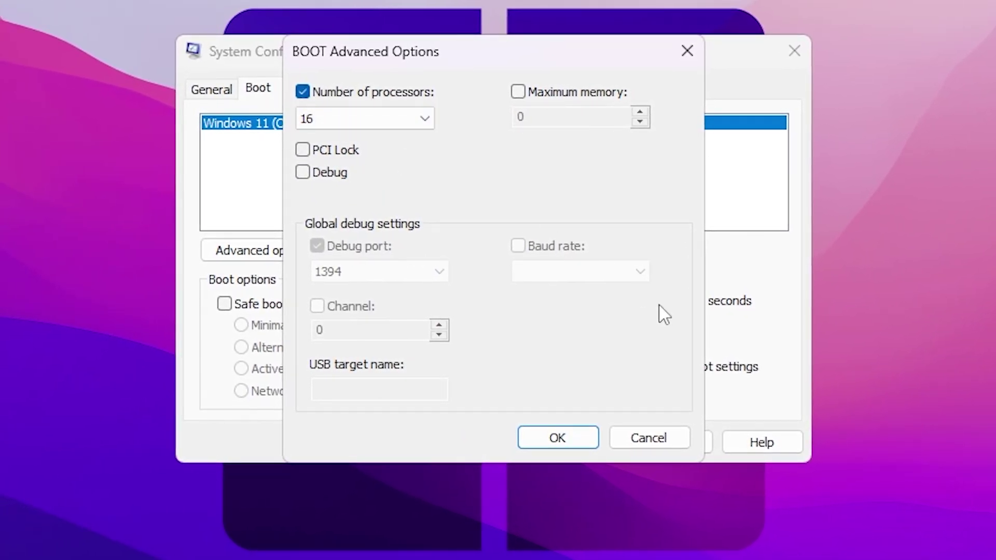
# Step: Open Task Manager and examine the CPU details on its performance page
pyautogui.rightClick(742, 552)
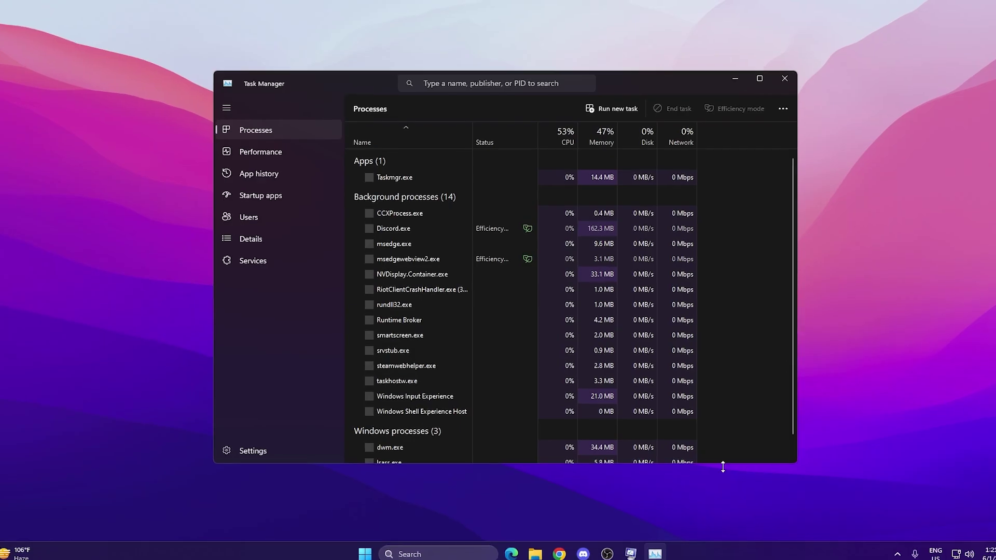
pyautogui.click(270, 164)
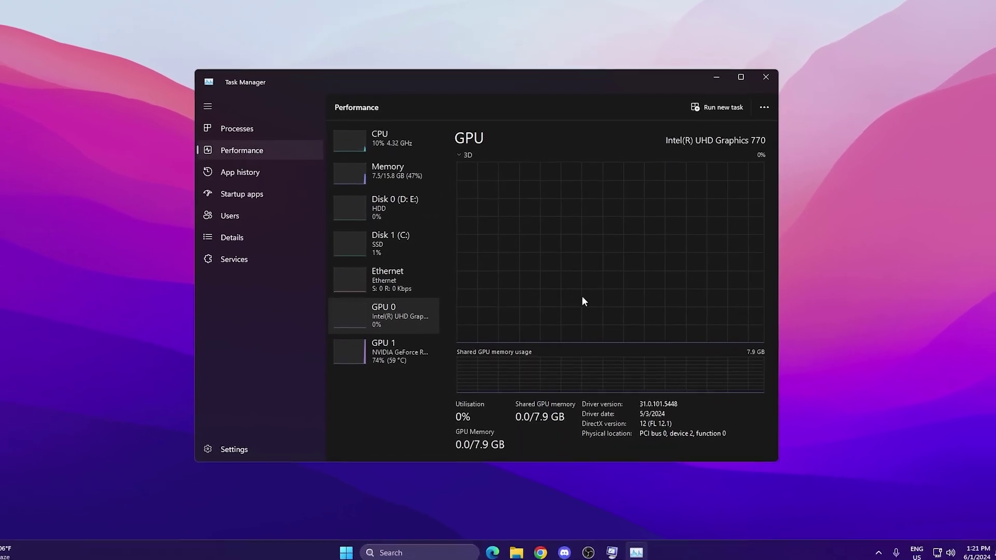
pyautogui.click(390, 147)
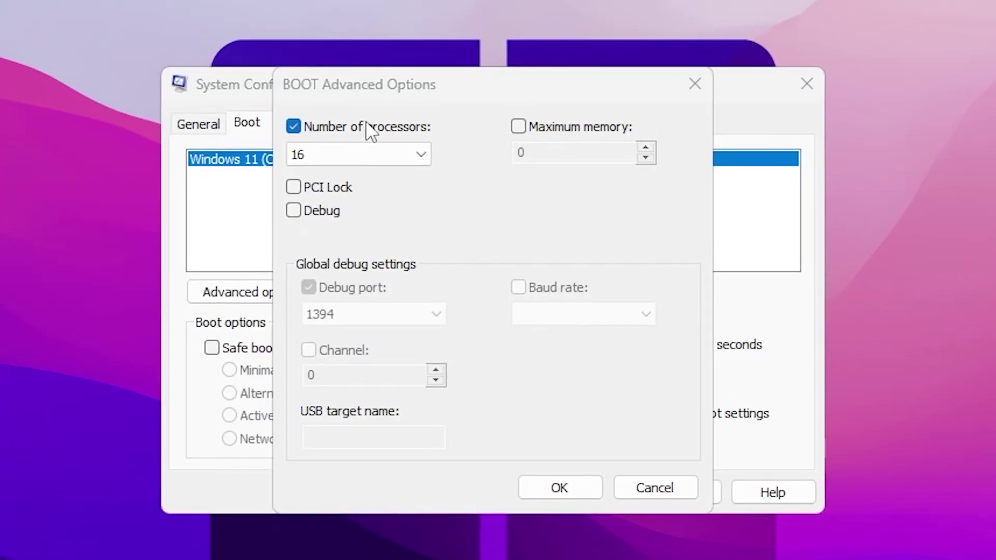
# Step: Choose 16 as the number of processors and confirm the advanced boot options
pyautogui.click(421, 154)
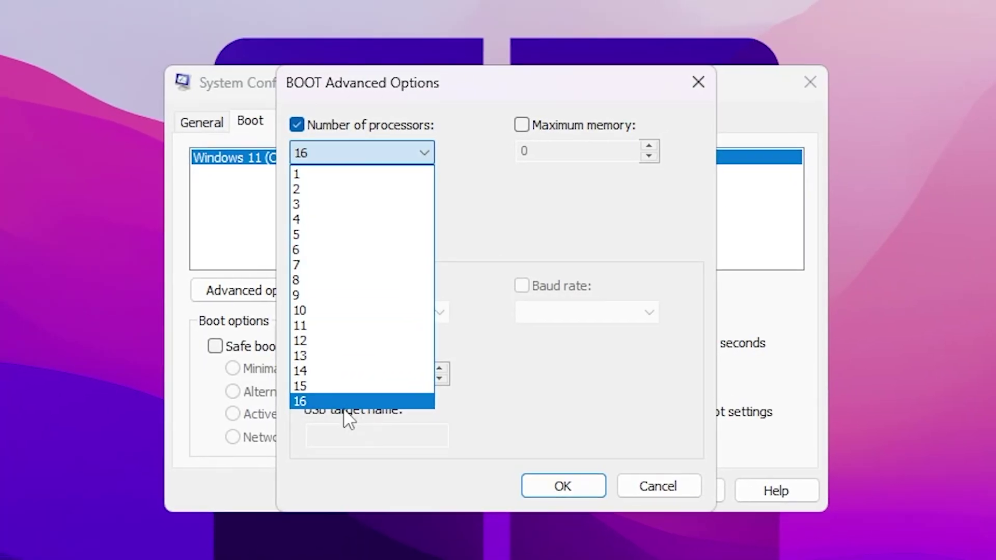
pyautogui.click(348, 403)
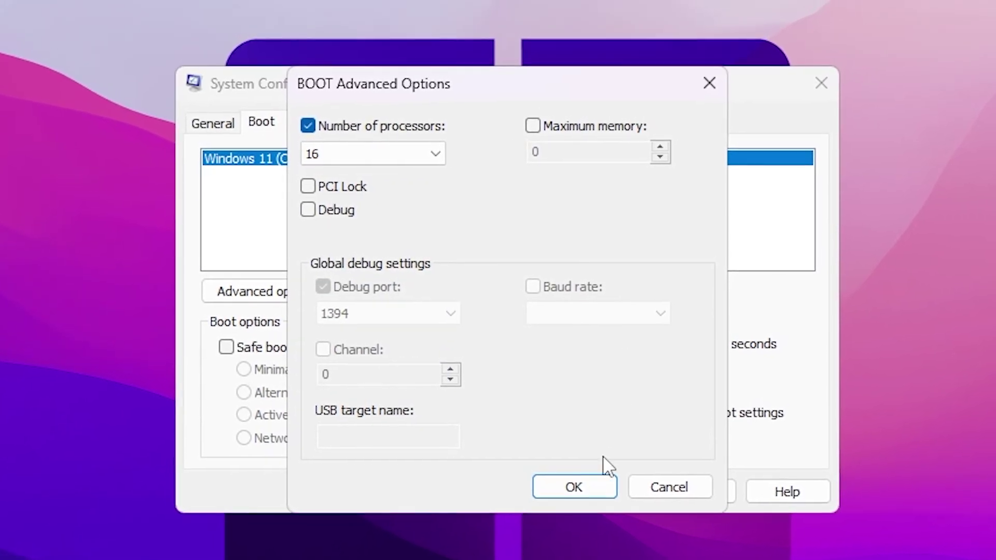
pyautogui.click(574, 487)
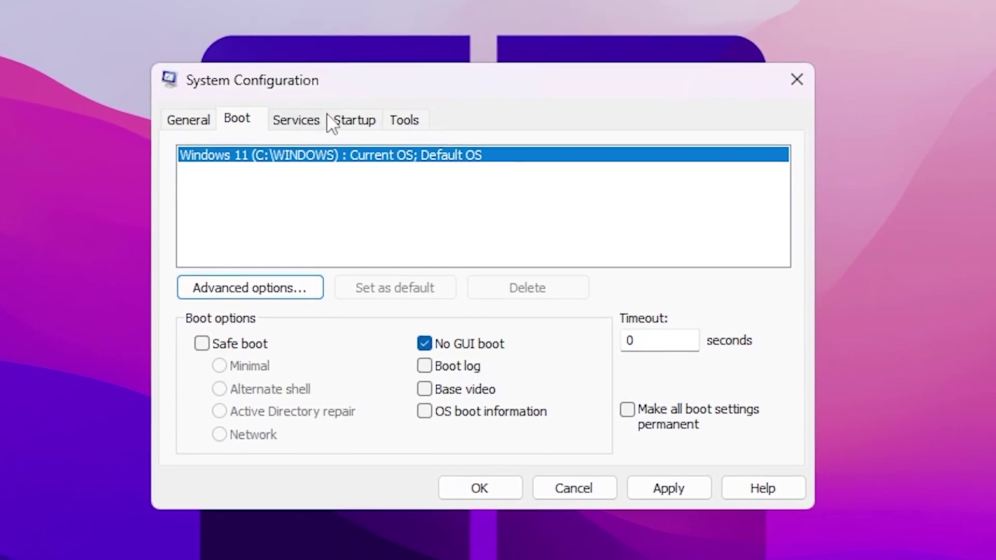
# Step: Show the services in System Configuration with all Microsoft services hidden
pyautogui.click(304, 121)
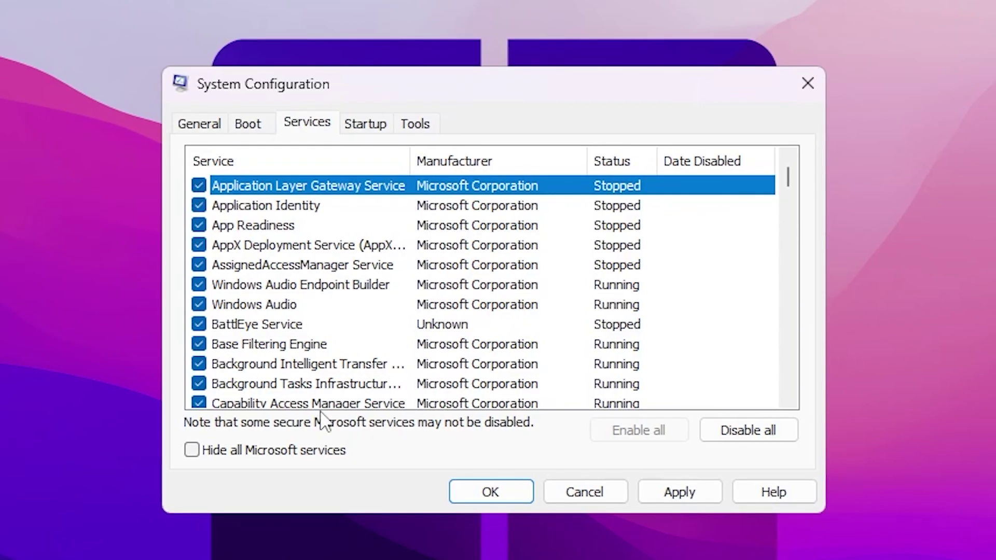
pyautogui.click(230, 450)
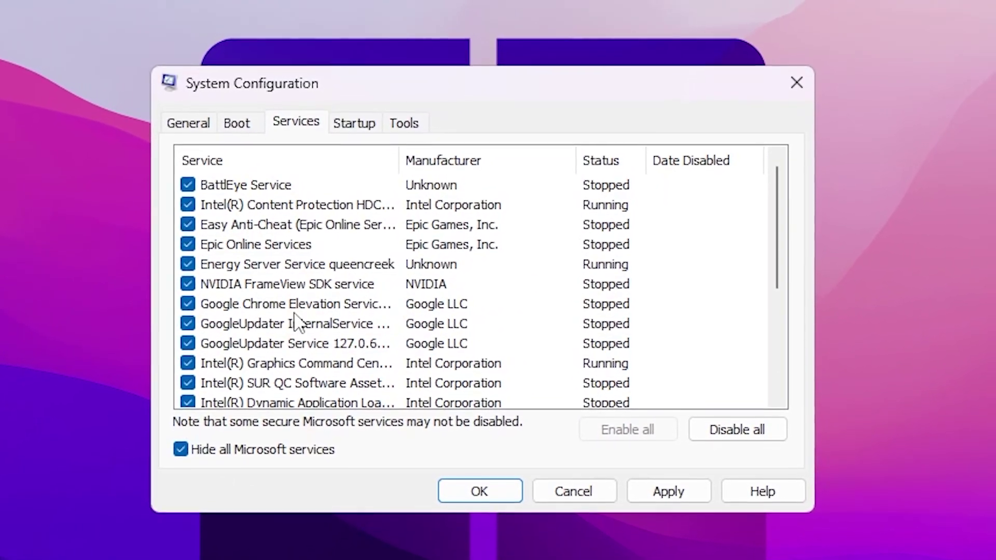
pyautogui.scroll(-3, 298, 322)
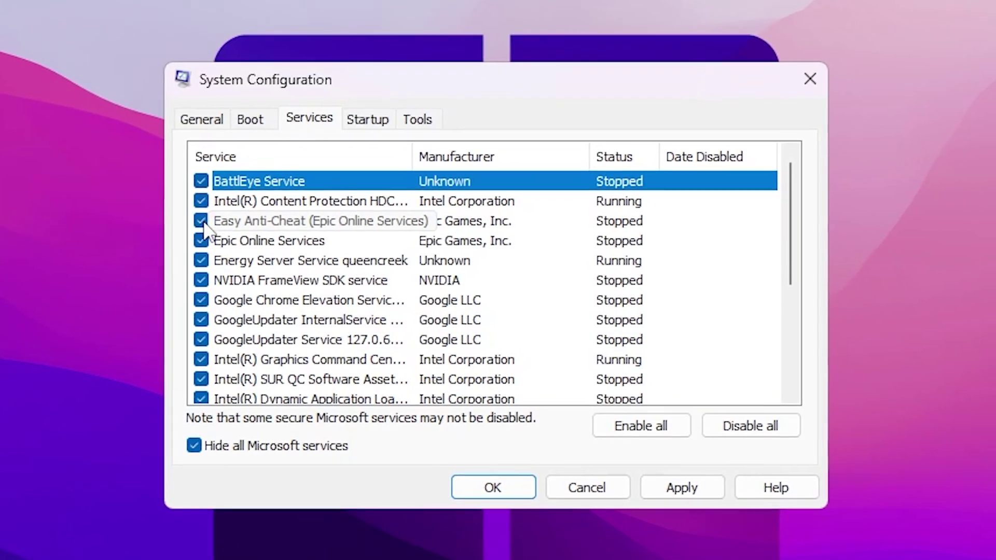
# Step: Disable the Easy Anti-Cheat, Epic Online Services and BattlEye services, then apply the changes and close System Configuration
pyautogui.click(215, 222)
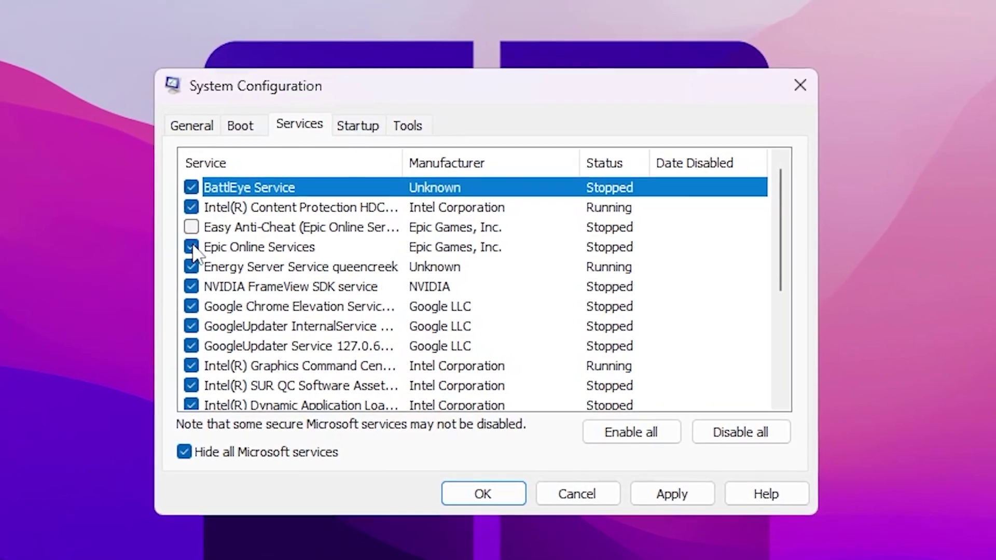
pyautogui.click(198, 247)
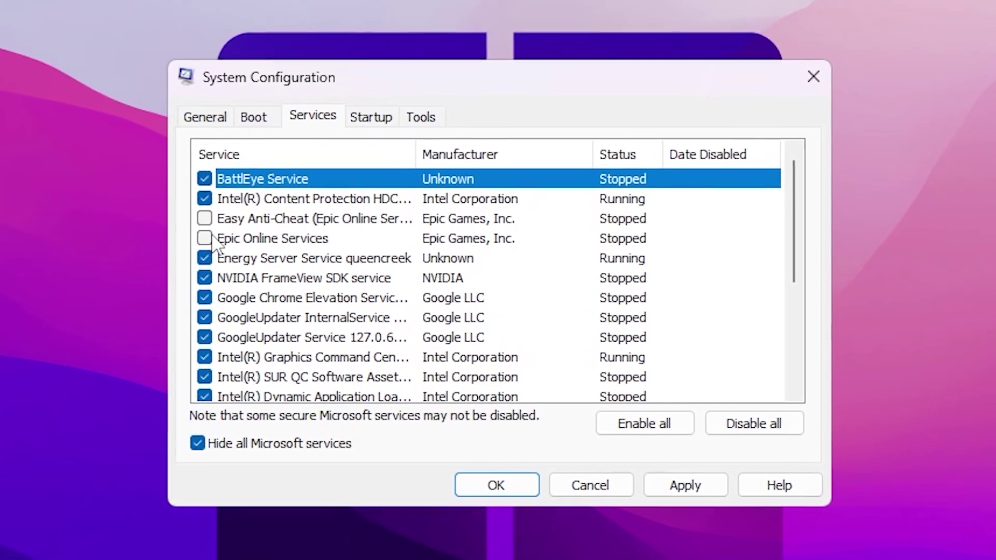
pyautogui.click(211, 176)
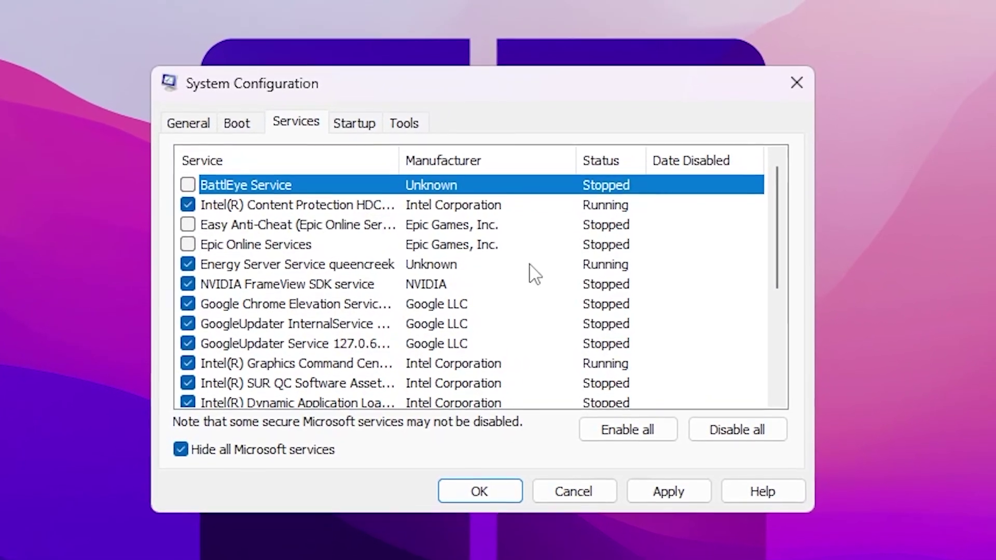
pyautogui.click(668, 499)
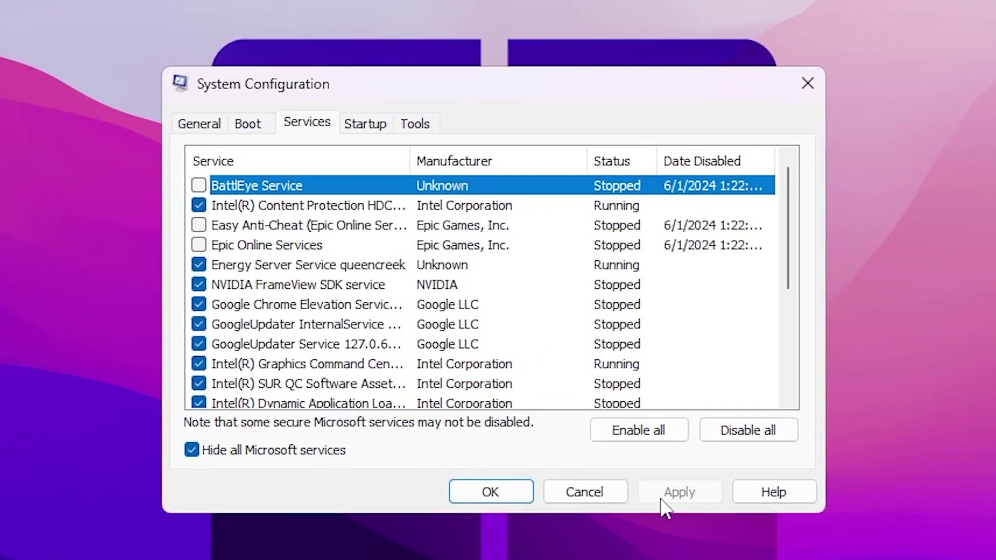
pyautogui.click(505, 497)
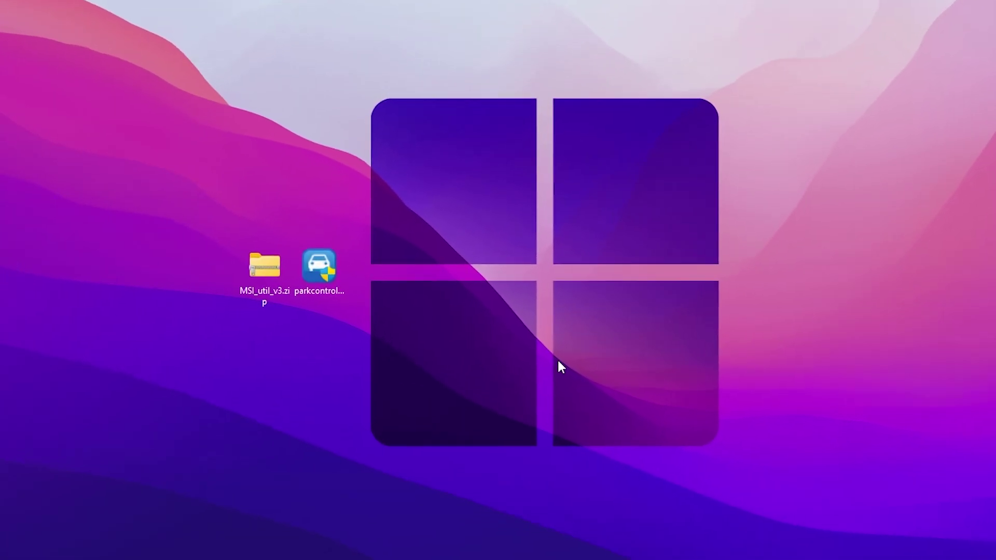
# Step: Run the ParkControl installer from the desktop with administrator approval, installing it in English with the default components
pyautogui.moveTo(151, 235); pyautogui.dragTo(477, 342)
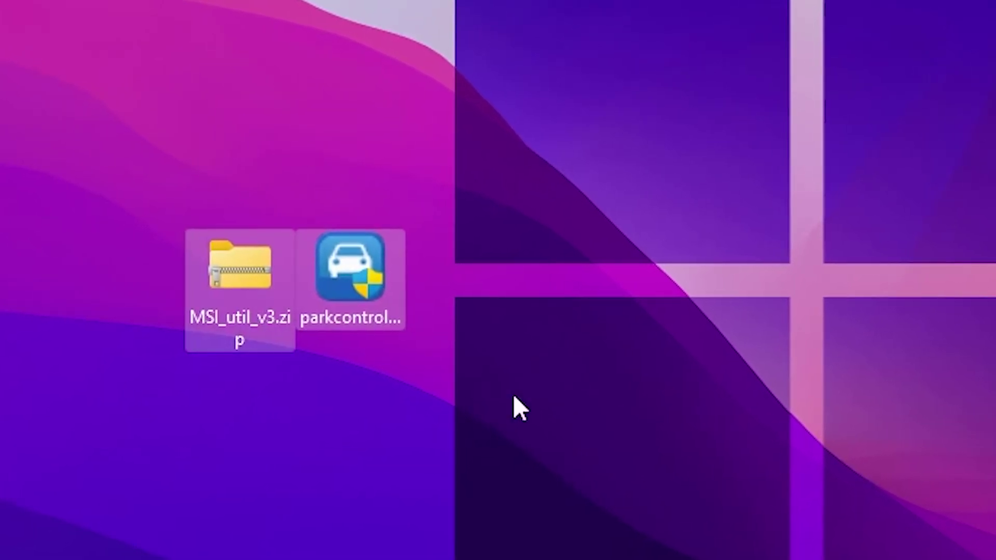
pyautogui.click(85, 361)
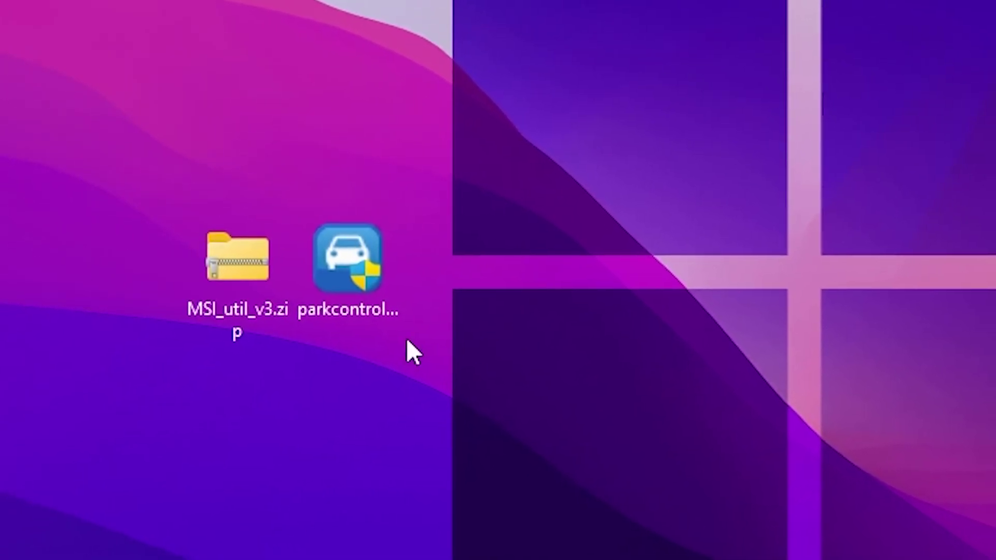
pyautogui.doubleClick(340, 285)
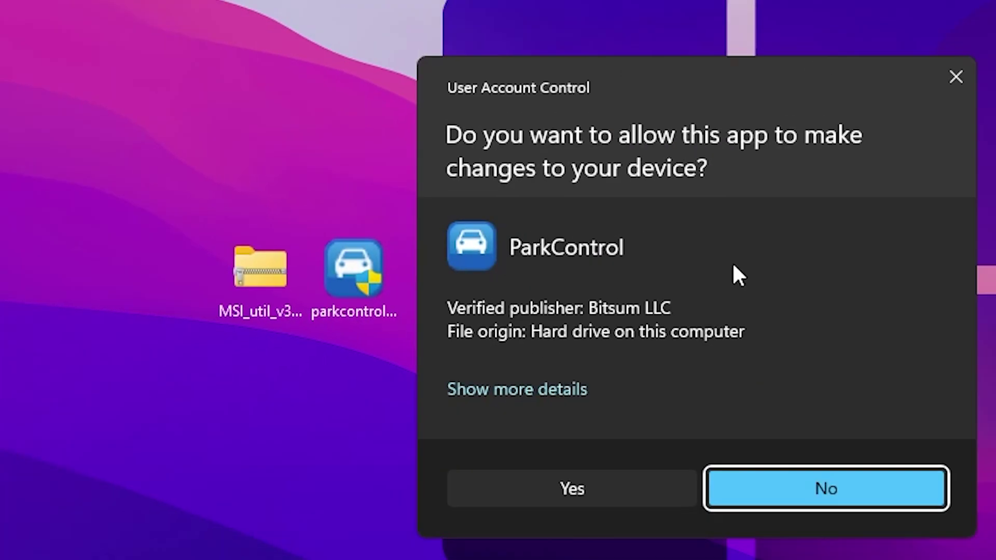
pyautogui.click(572, 489)
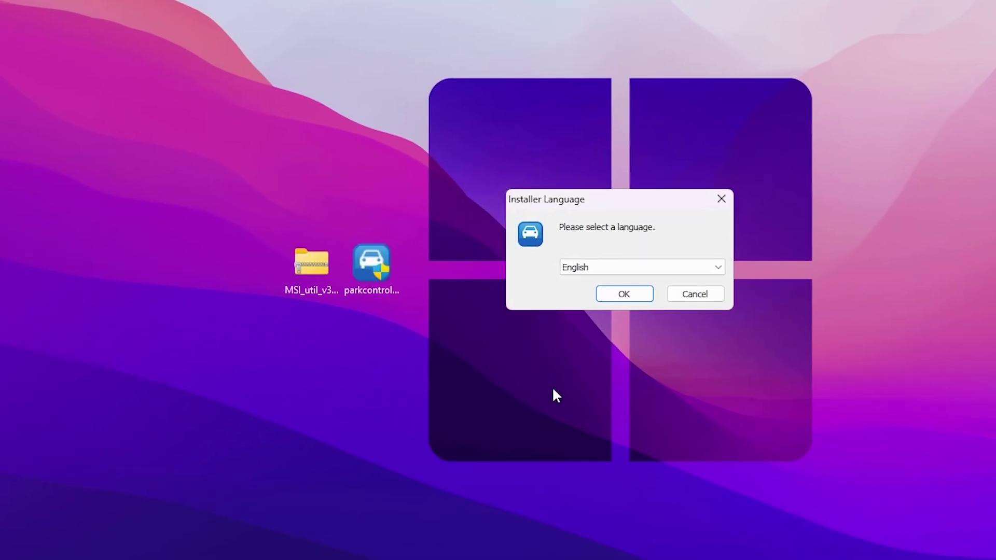
pyautogui.click(629, 295)
pyautogui.click(700, 396)
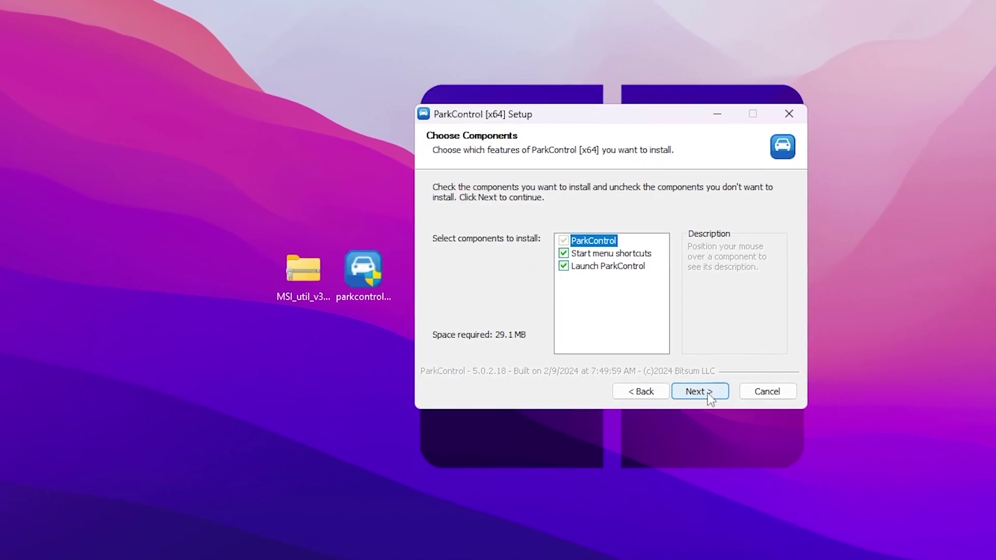
pyautogui.click(692, 387)
pyautogui.click(693, 392)
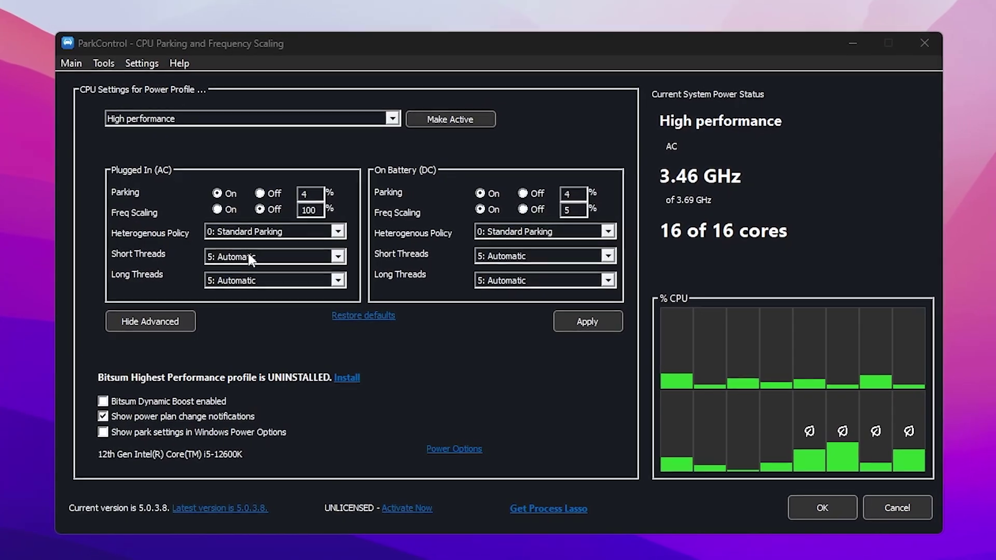
# Step: Select the High performance power profile in ParkControl and turn Parking off for Plugged In (AC)
pyautogui.moveTo(359, 234)
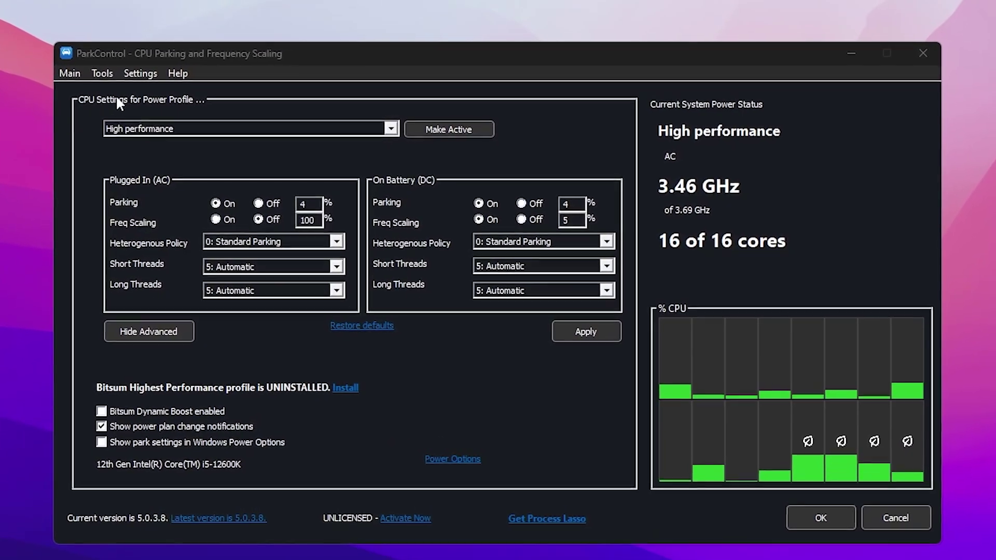
pyautogui.click(400, 128)
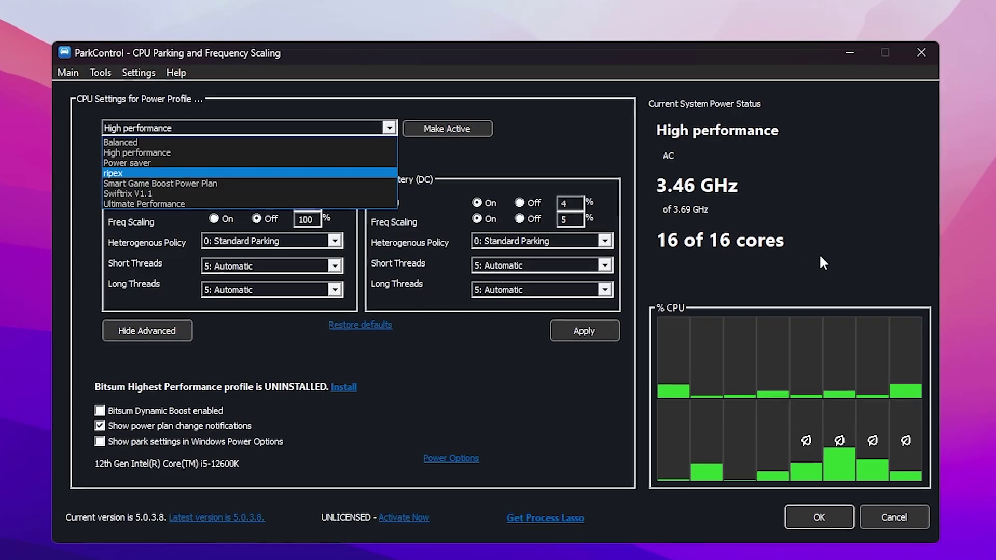
pyautogui.click(207, 152)
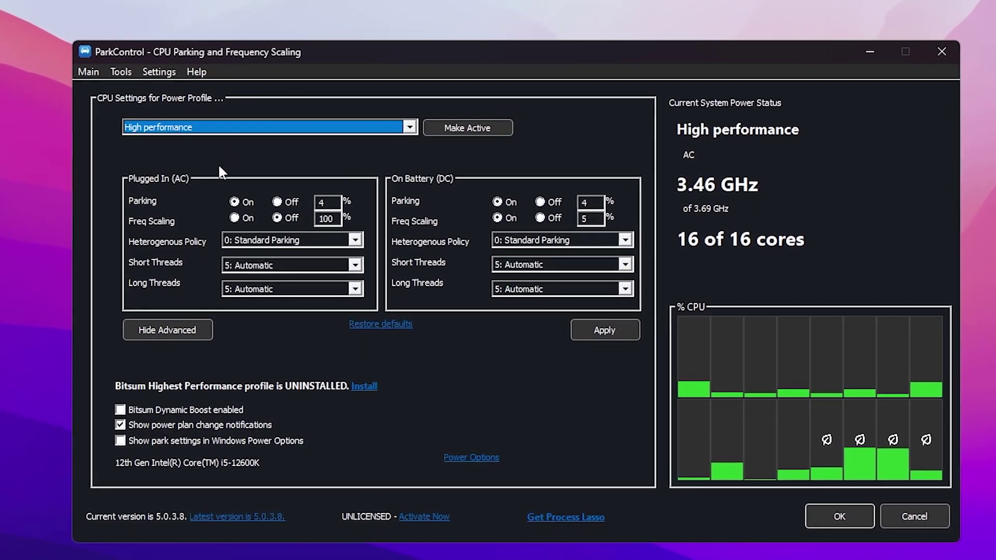
pyautogui.click(271, 199)
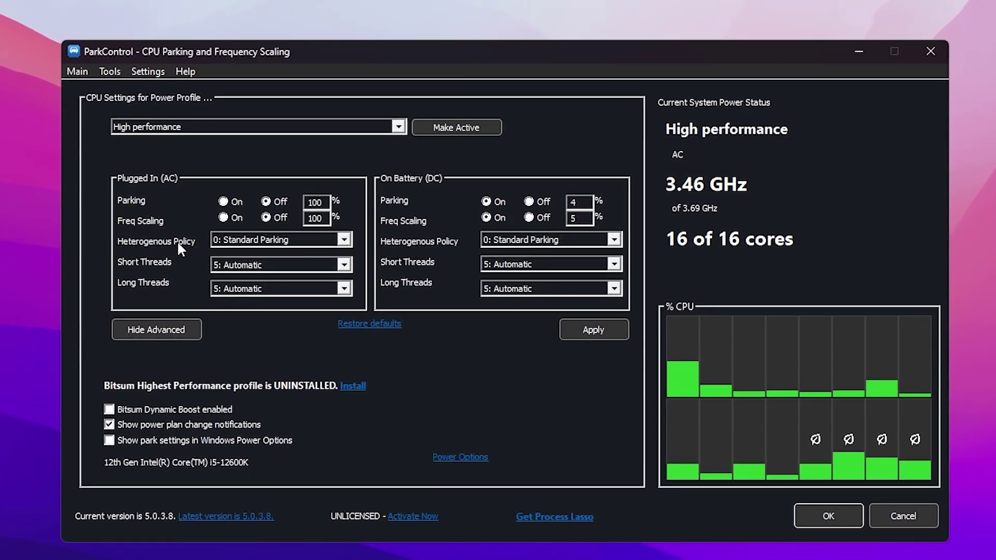
# Step: Set the Plugged In (AC) Heterogenous Policy to 0: Standard Parking, apply the profile settings and close ParkControl
pyautogui.click(344, 239)
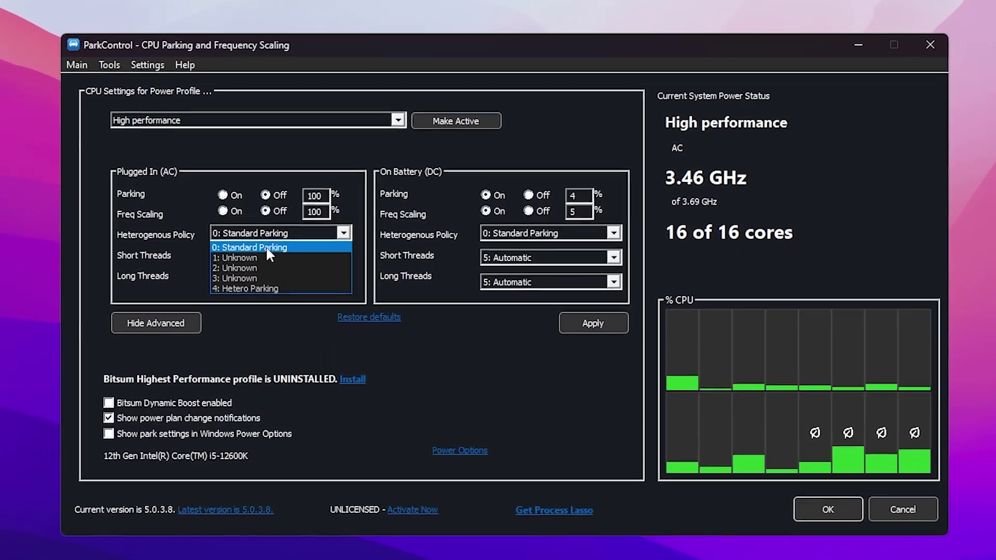
pyautogui.click(266, 247)
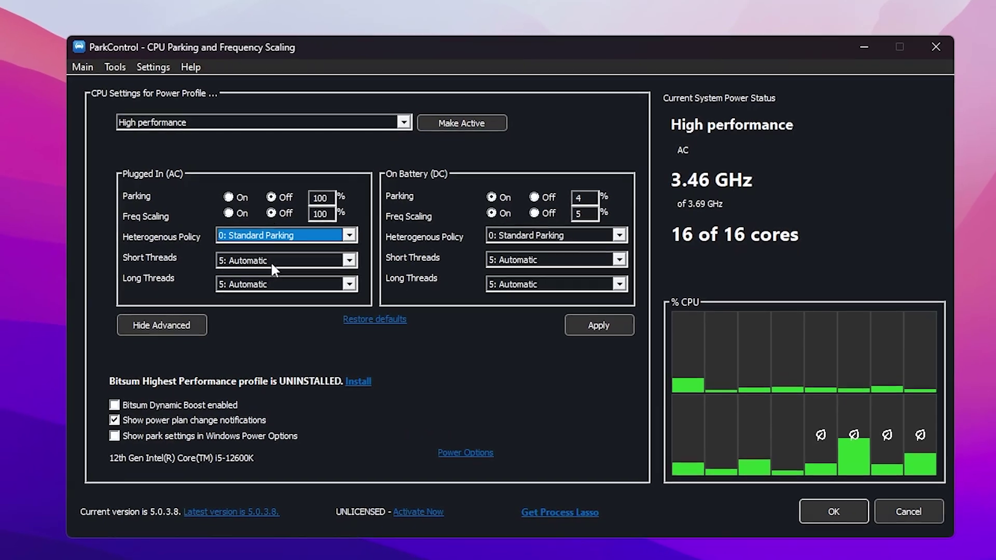
pyautogui.click(596, 325)
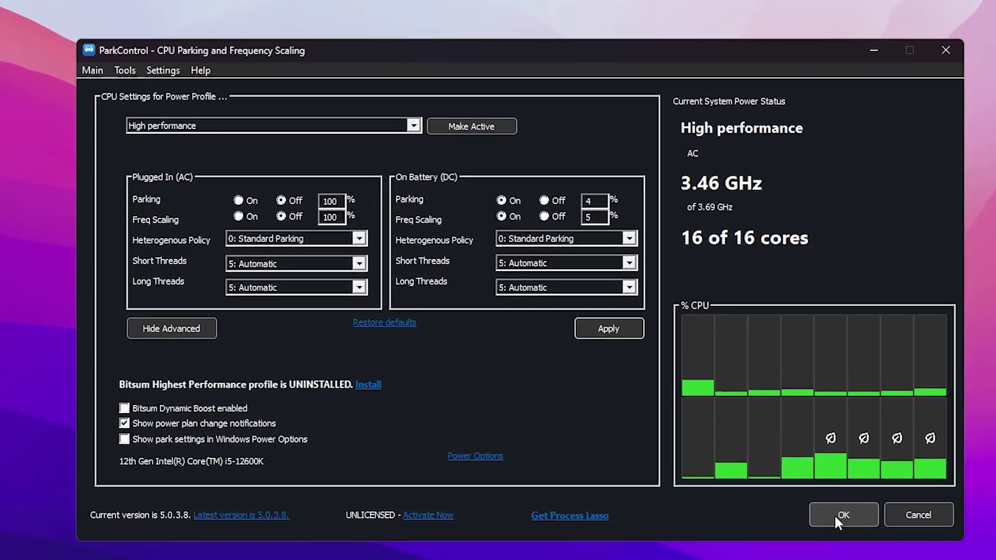
pyautogui.click(835, 516)
pyautogui.click(802, 546)
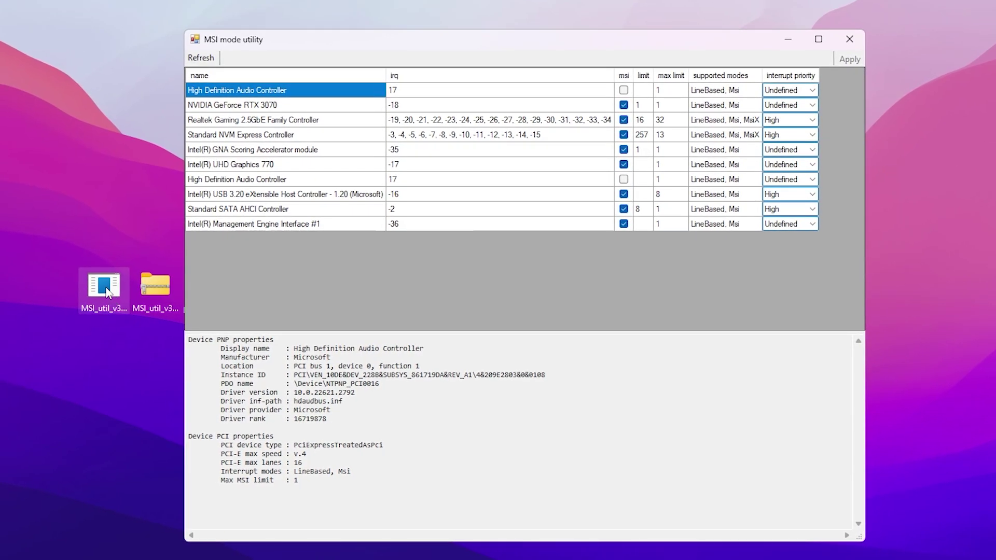
# Step: In MSI mode utility, set the interrupt priority of the NVIDIA GeForce RTX 3070 to High and apply it
pyautogui.rightClick(107, 291)
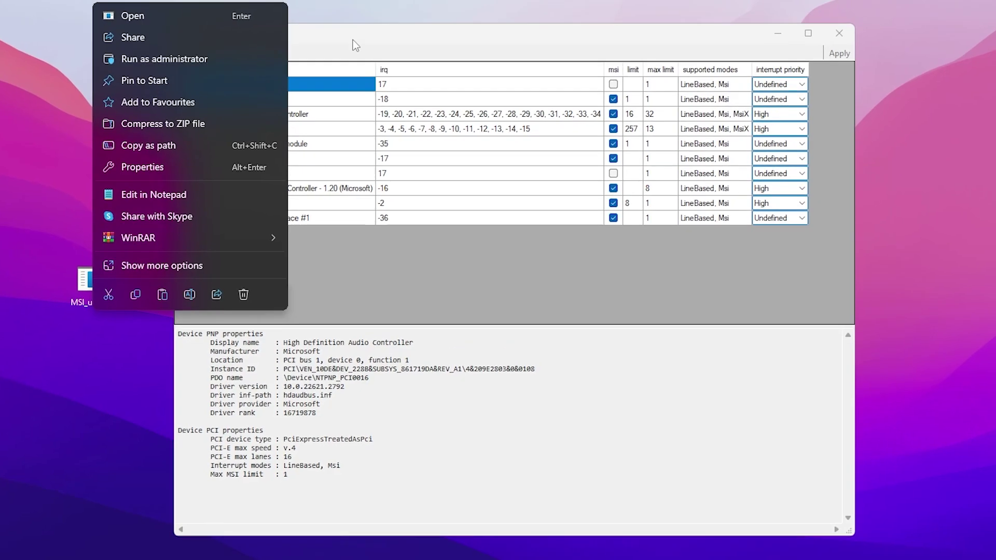
pyautogui.click(371, 37)
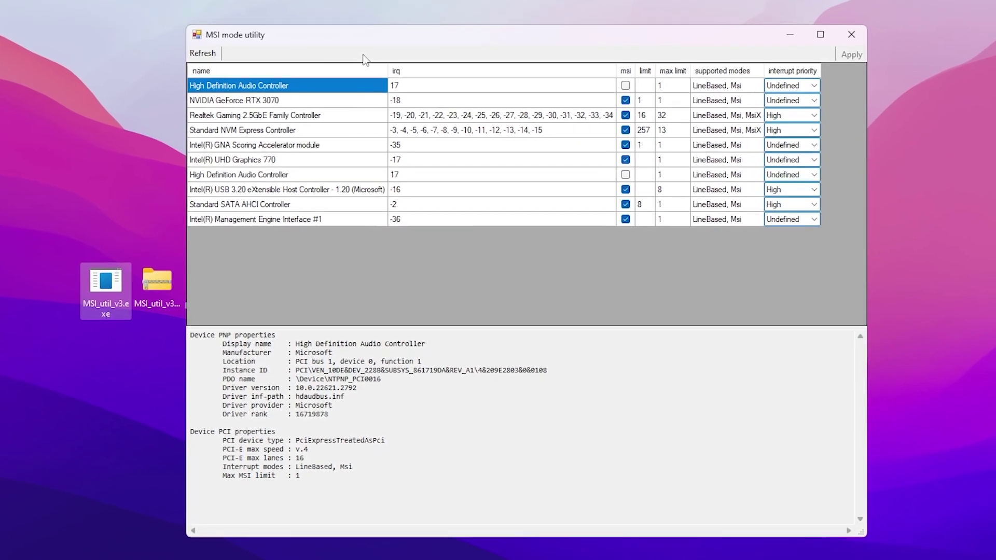
pyautogui.click(200, 105)
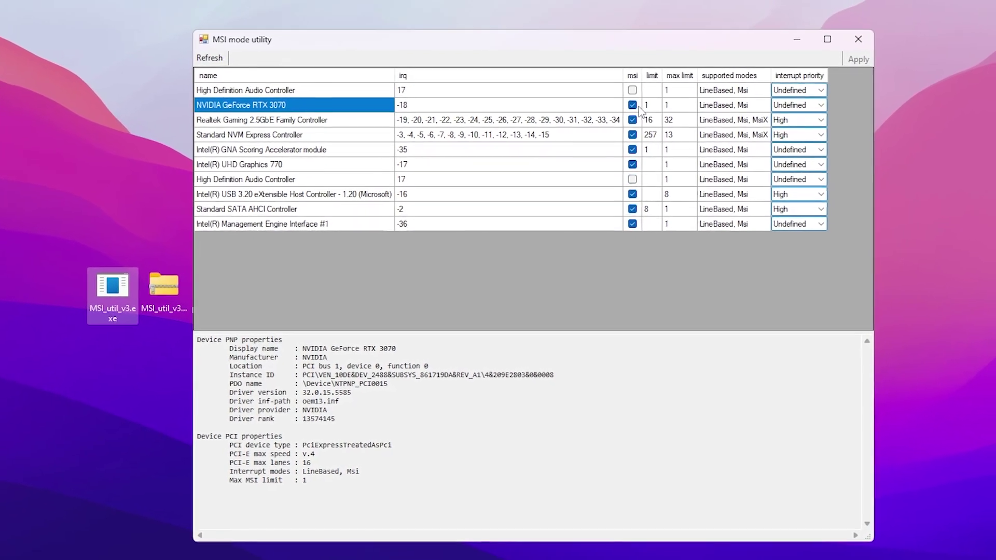
pyautogui.moveTo(800, 80)
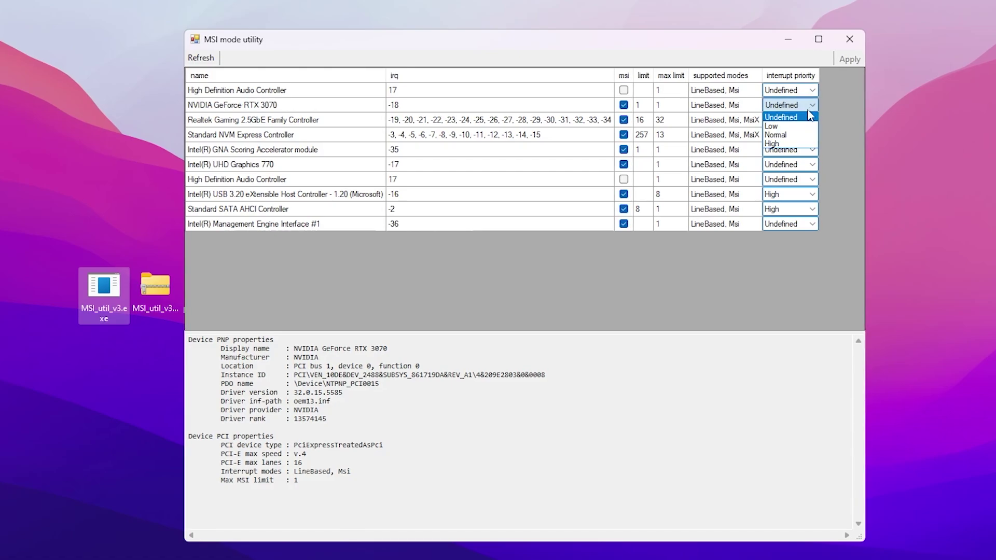
pyautogui.click(772, 144)
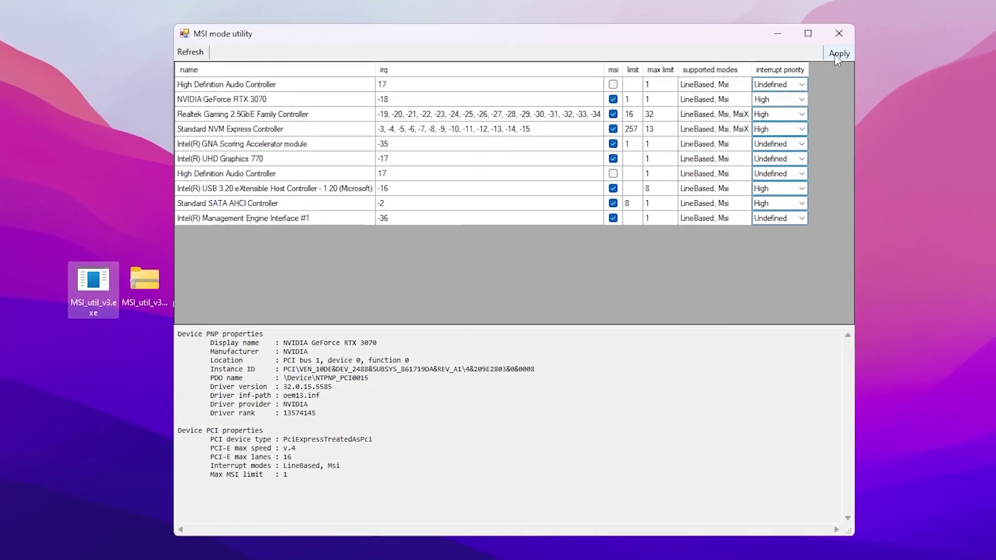
pyautogui.click(840, 40)
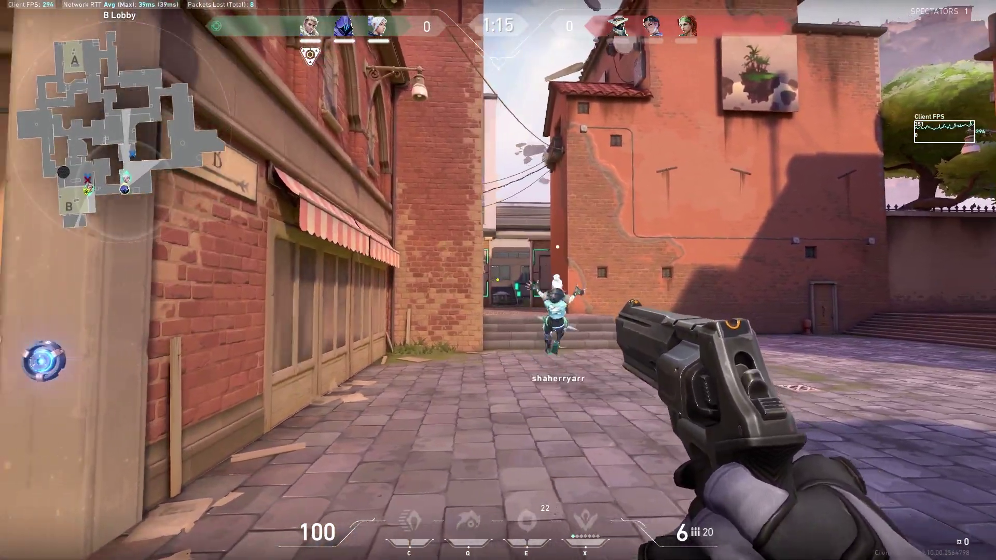
pyautogui.press('3')
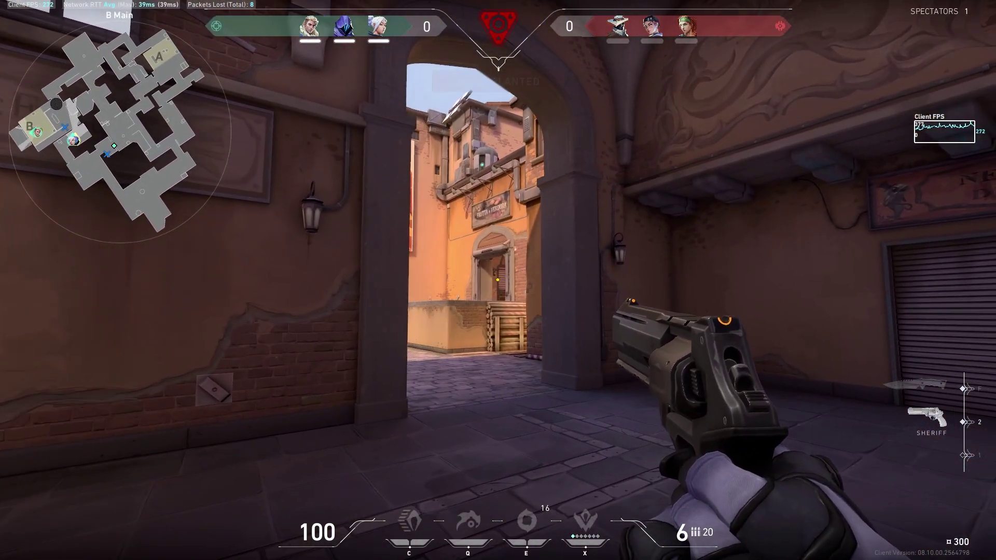
pyautogui.click(498, 280)
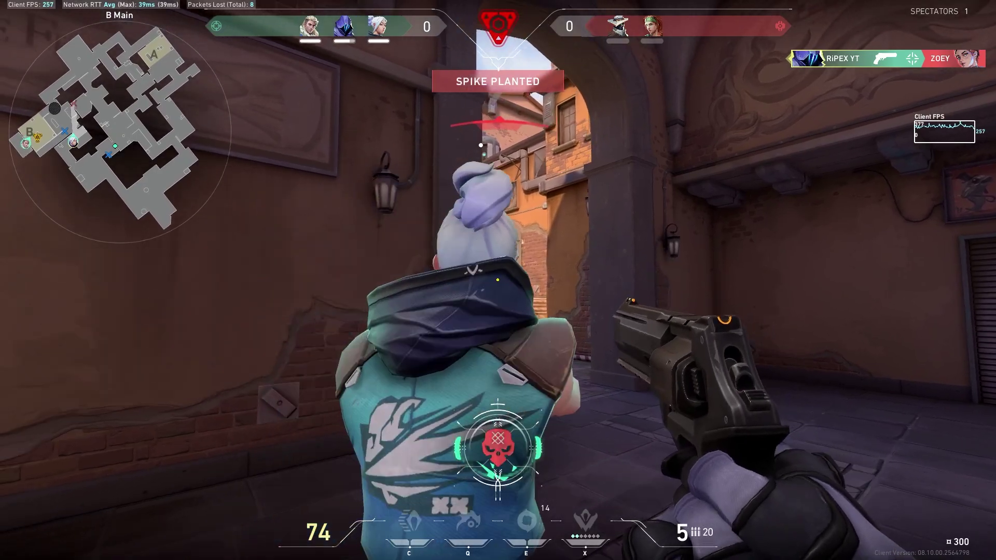
pyautogui.click(498, 280)
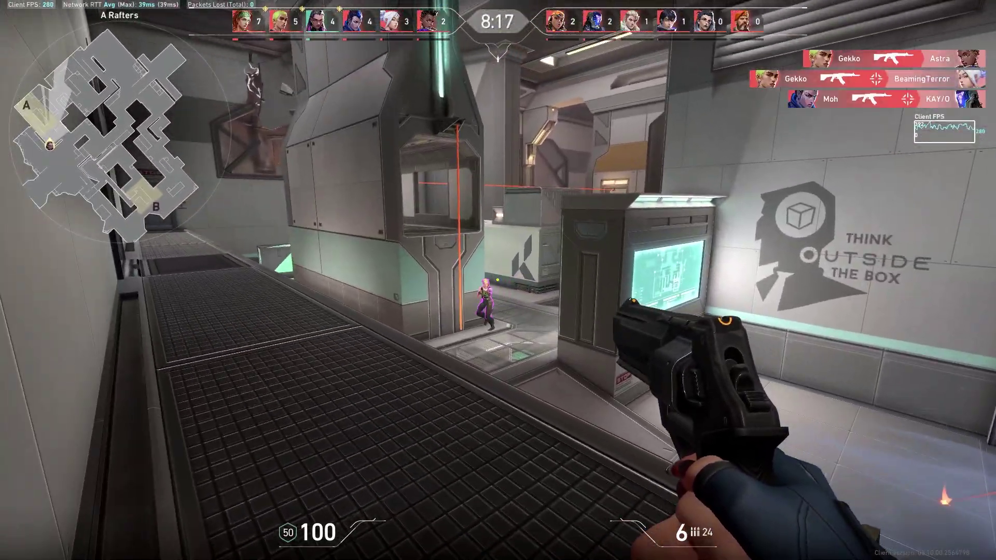
pyautogui.click(497, 280)
pyautogui.click(498, 280)
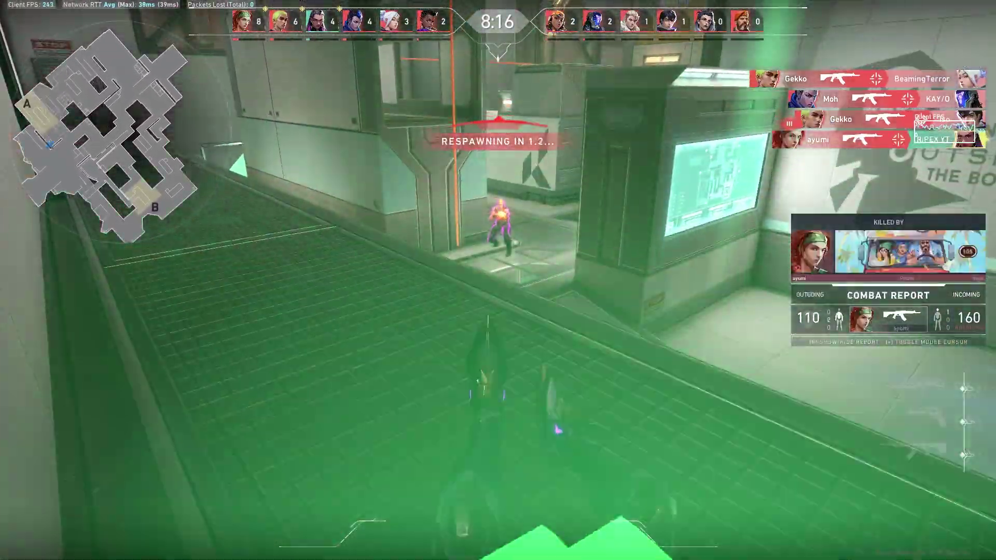
pyautogui.press('Tab')
pyautogui.press('2')
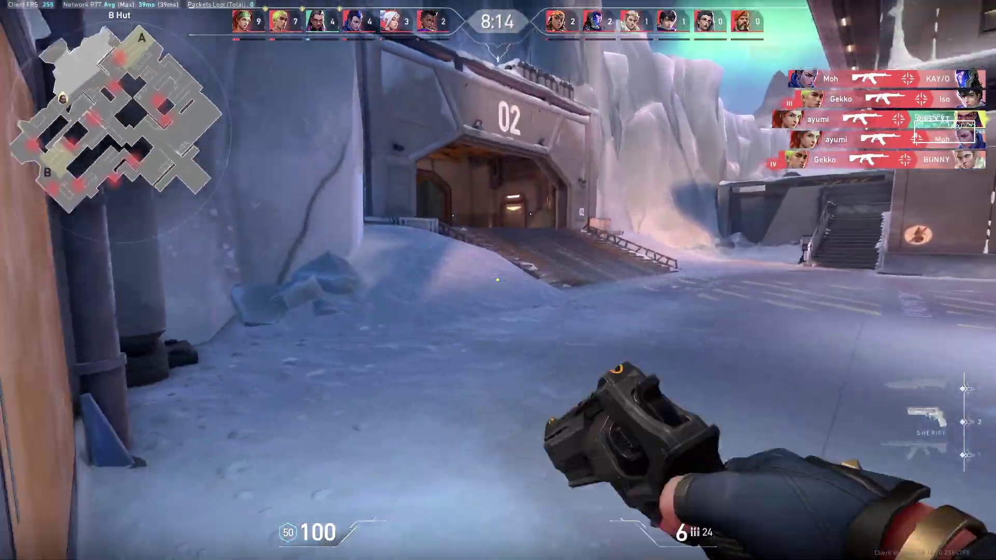
pyautogui.press('w')
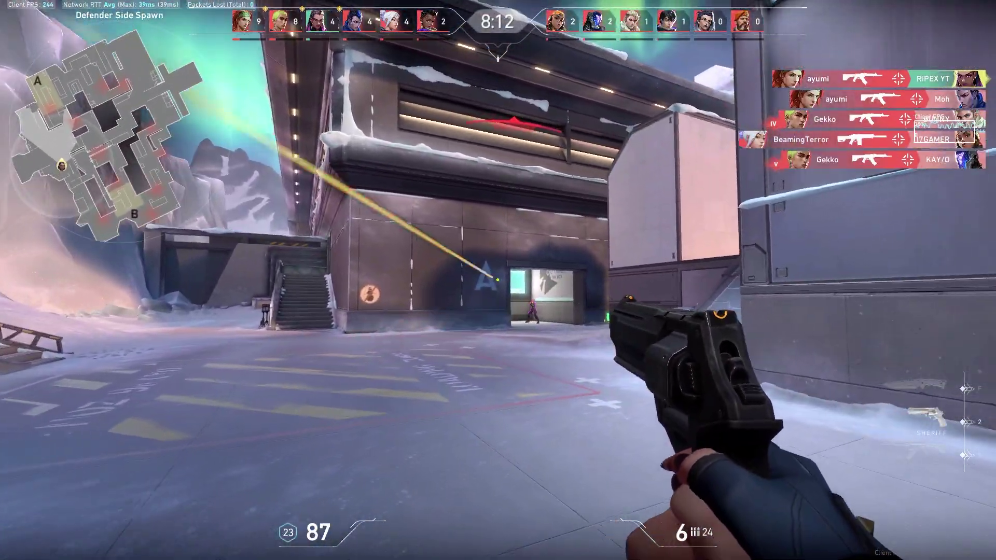
pyautogui.press('w')
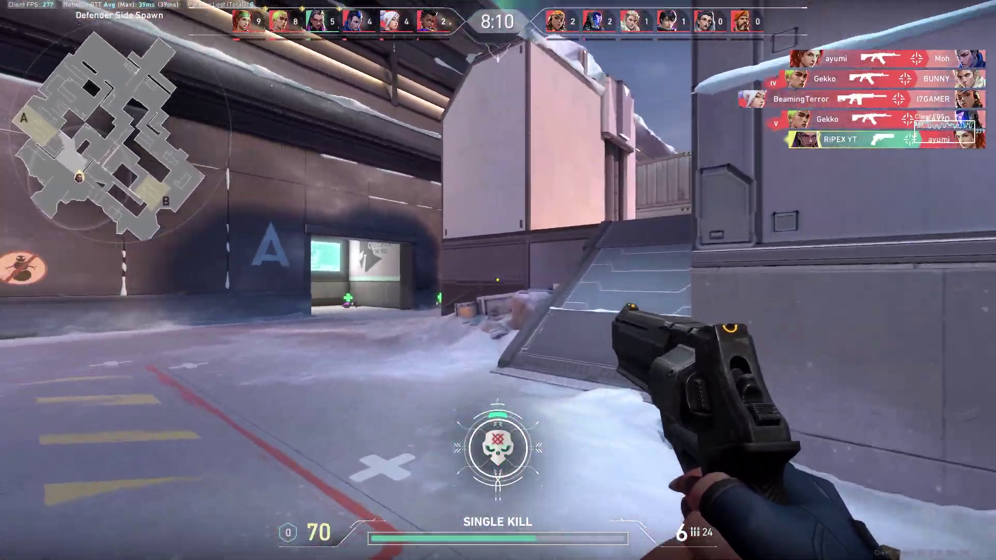
pyautogui.press('w')
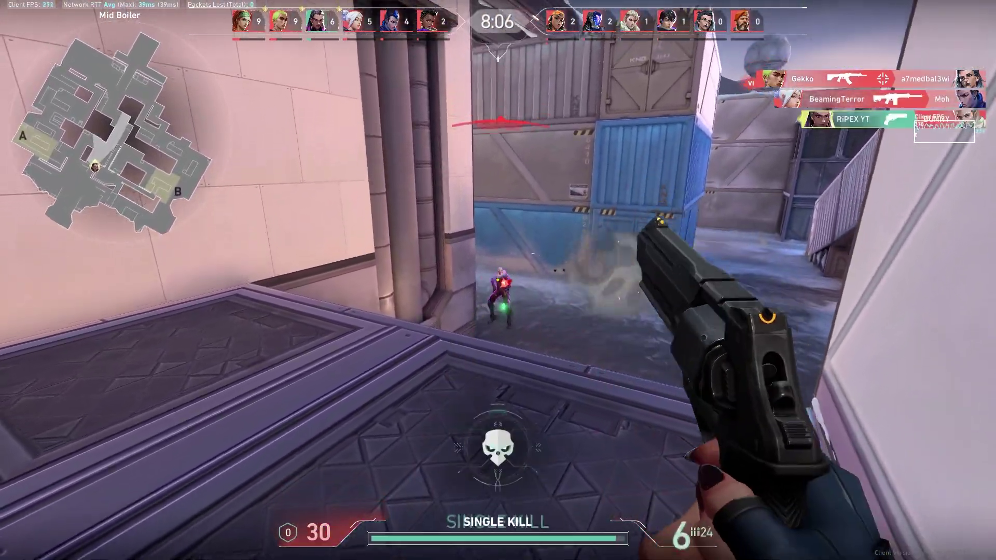
pyautogui.press('w')
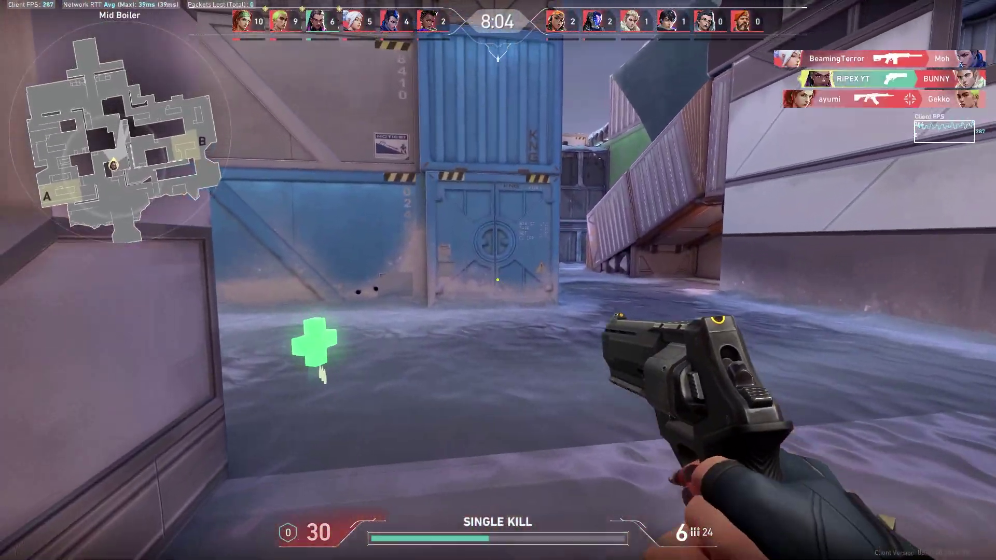
pyautogui.press('w')
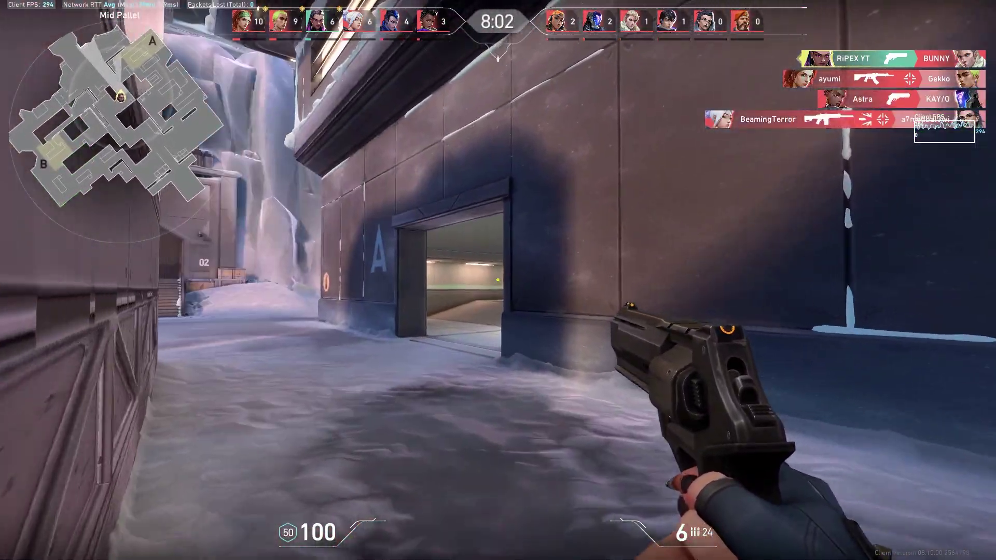
pyautogui.press('w')
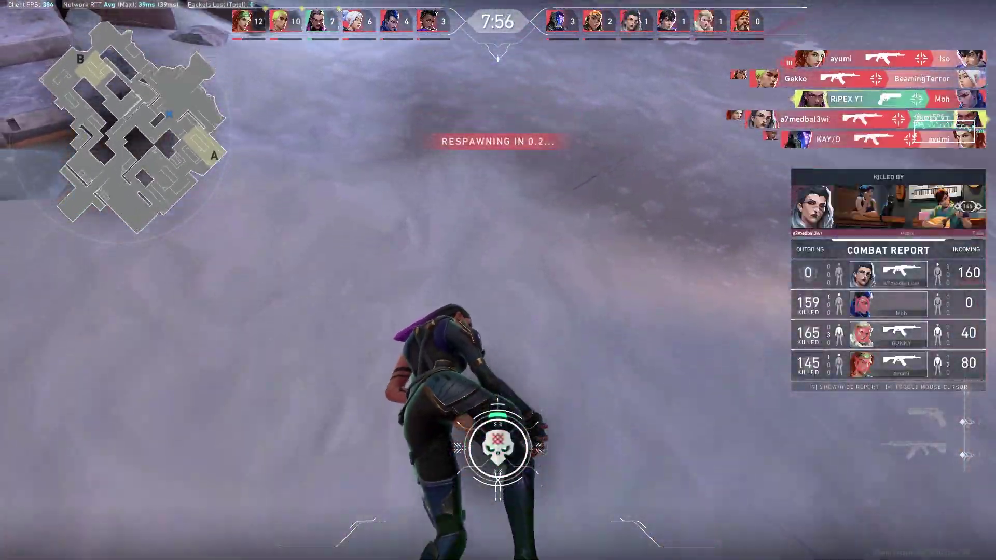
pyautogui.press('2')
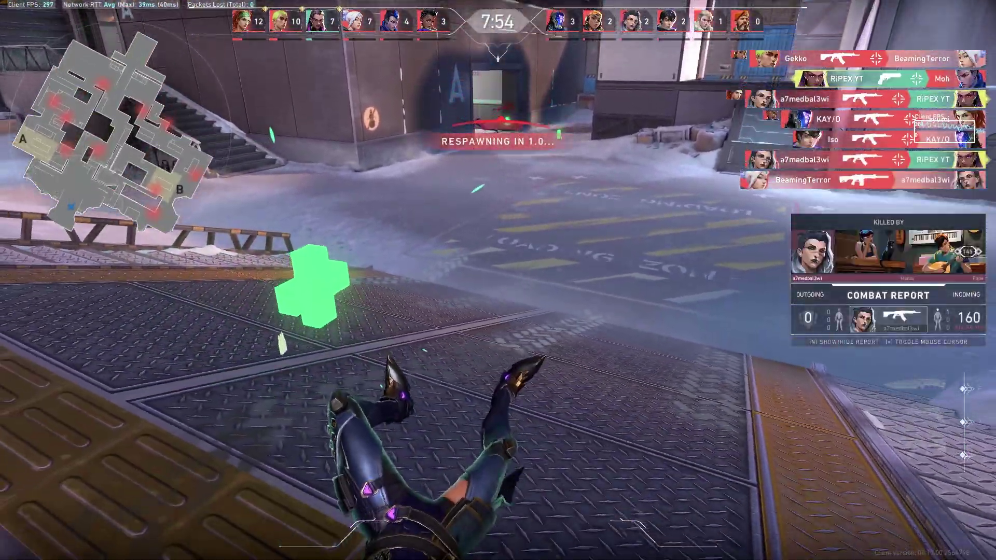